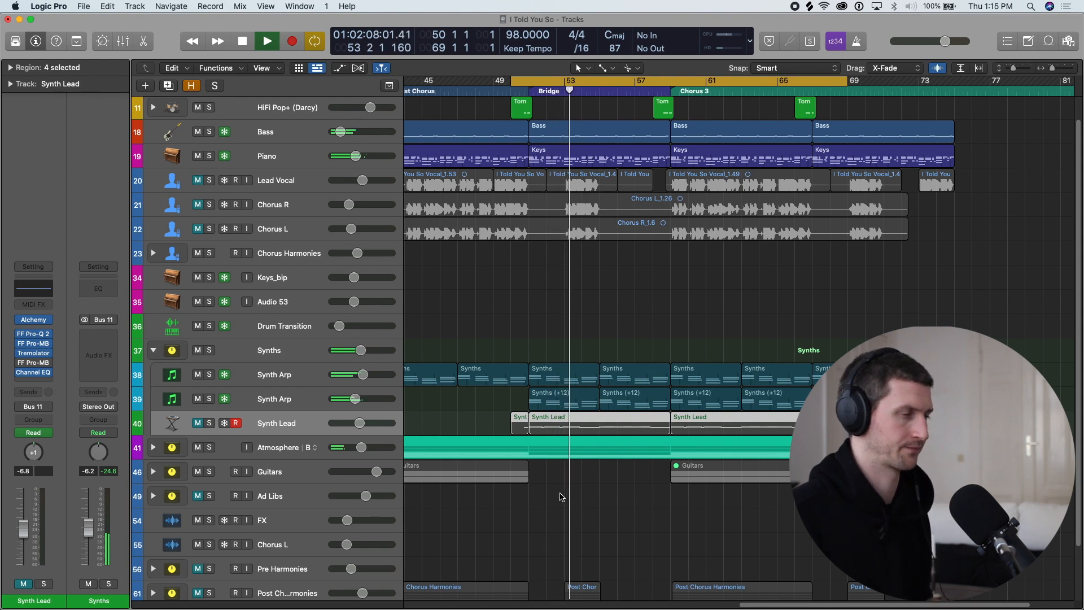
# - Stop playback and, in the new instrument track's Alchemy, filter the Synths presets by Mono subcategory, Pop genre and Dark timbre
pyautogui.press('space')
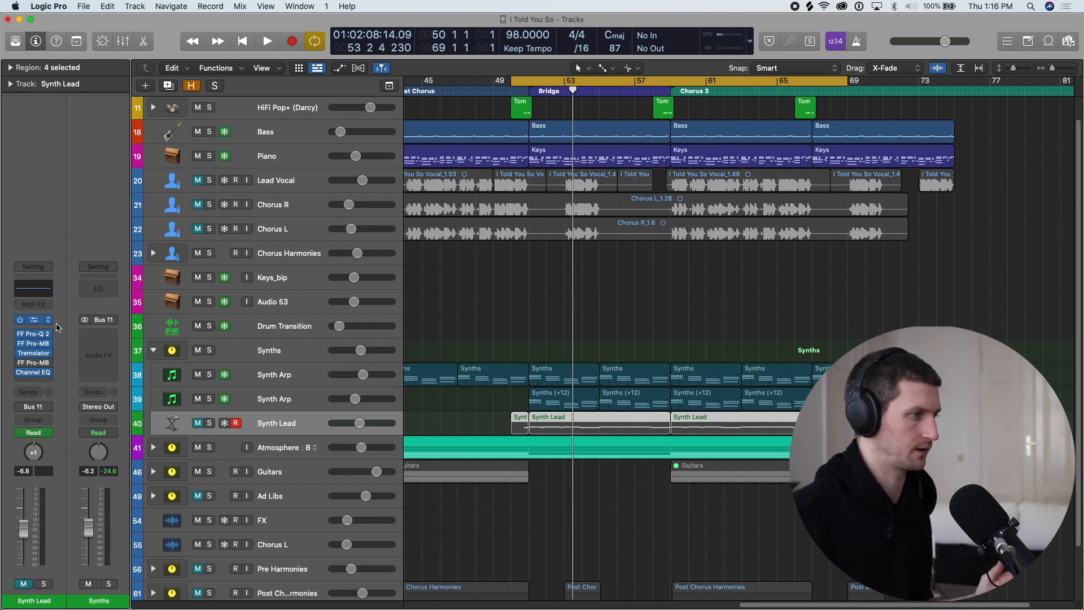
pyautogui.scroll(-3, 302, 418)
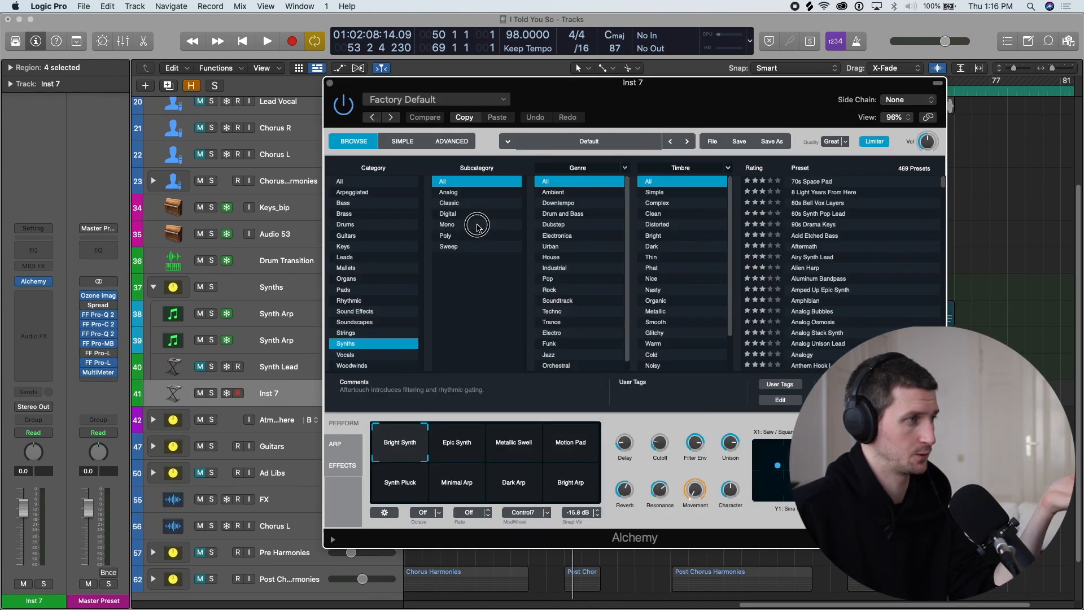
pyautogui.click(476, 222)
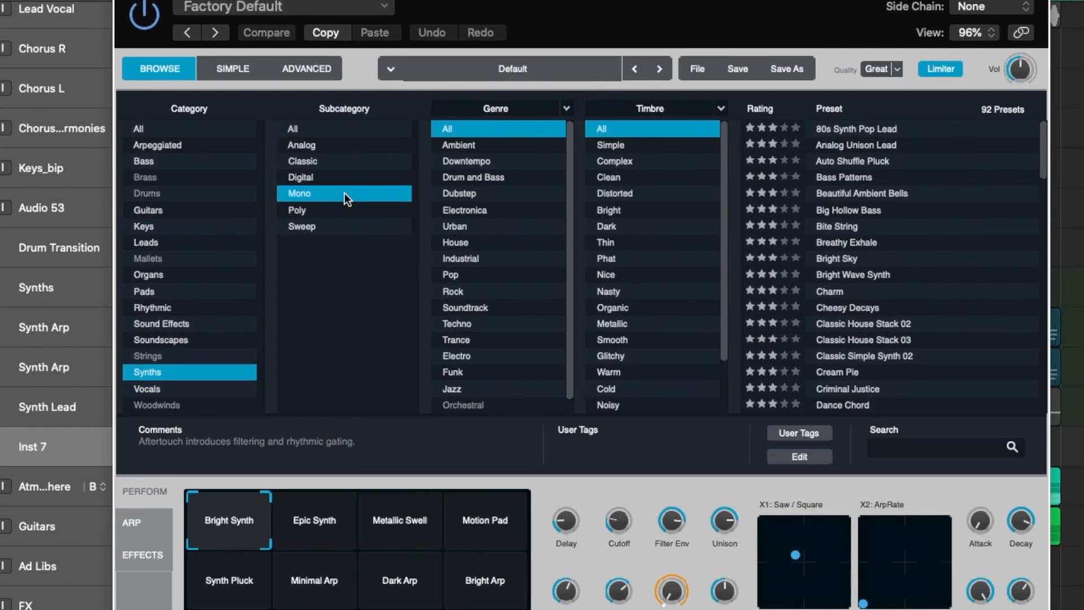
pyautogui.click(500, 273)
pyautogui.click(624, 226)
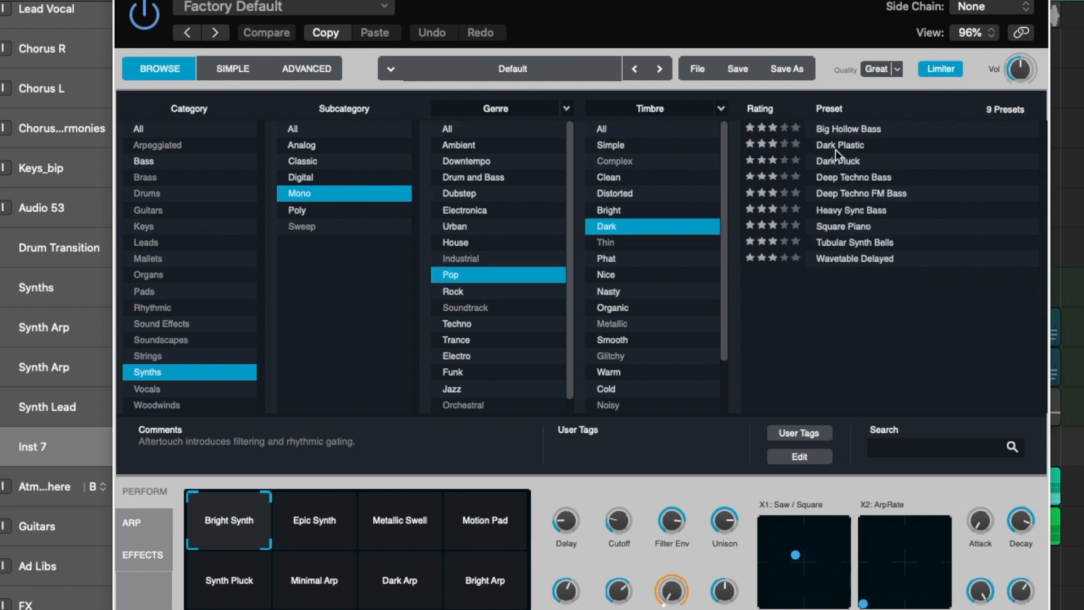
# - Audition Dark Plastic, Dark Pluck, Heavy Sync Bass and Square Piano, load the Wavetable Delayed preset, and close Alchemy
pyautogui.click(841, 141)
pyautogui.click(871, 162)
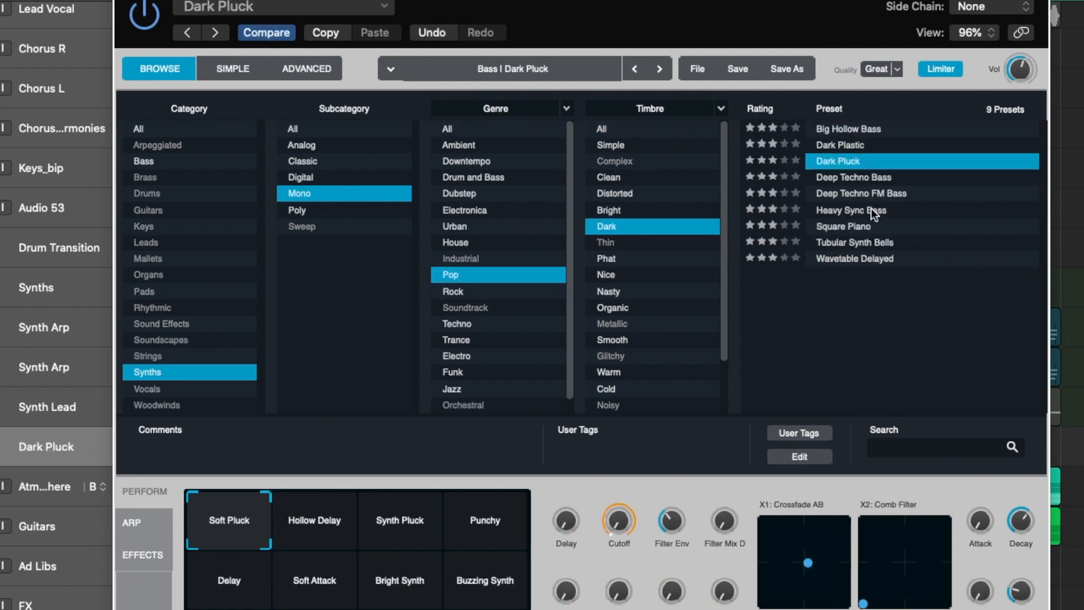
pyautogui.click(872, 208)
pyautogui.click(896, 228)
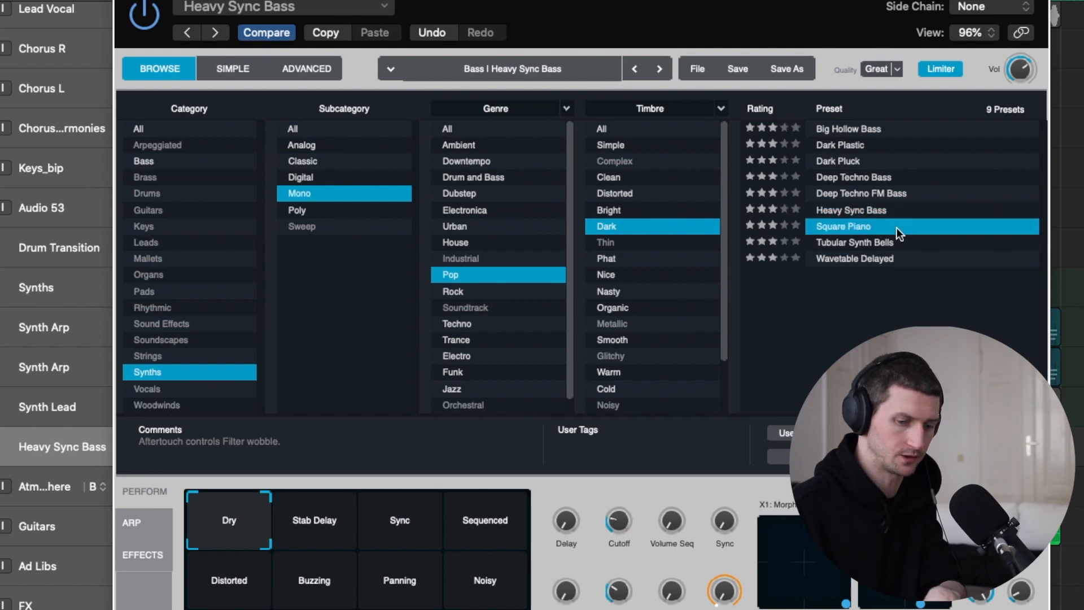
pyautogui.click(903, 258)
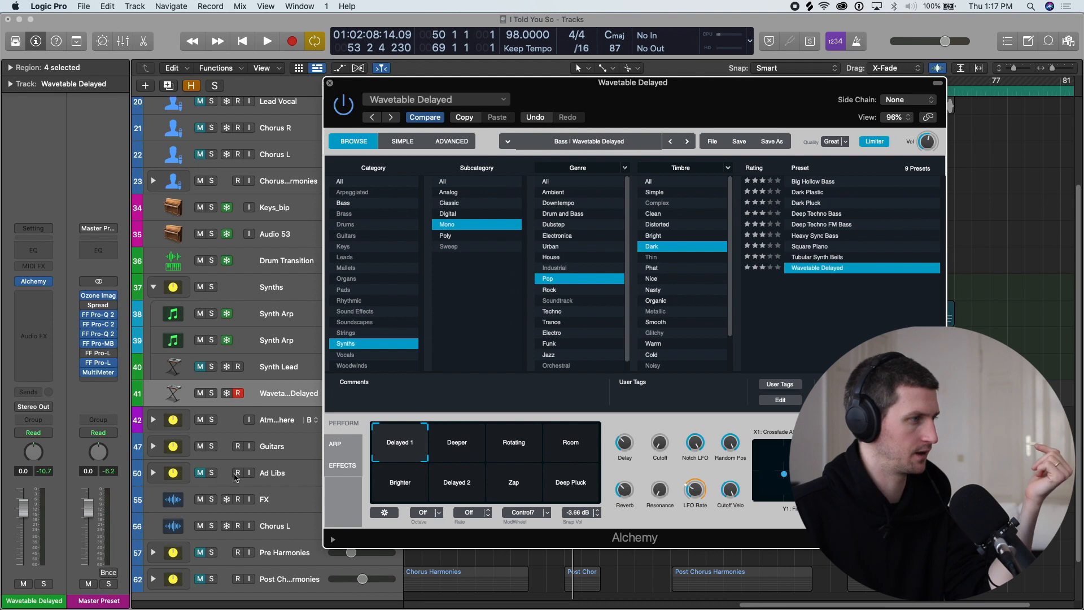
pyautogui.click(331, 84)
# - Open Alchemy on the Synth Lead track, browse the Leads presets, and audition Crispy Glide Lead's Width, Softer and Muffled variations
pyautogui.click(287, 373)
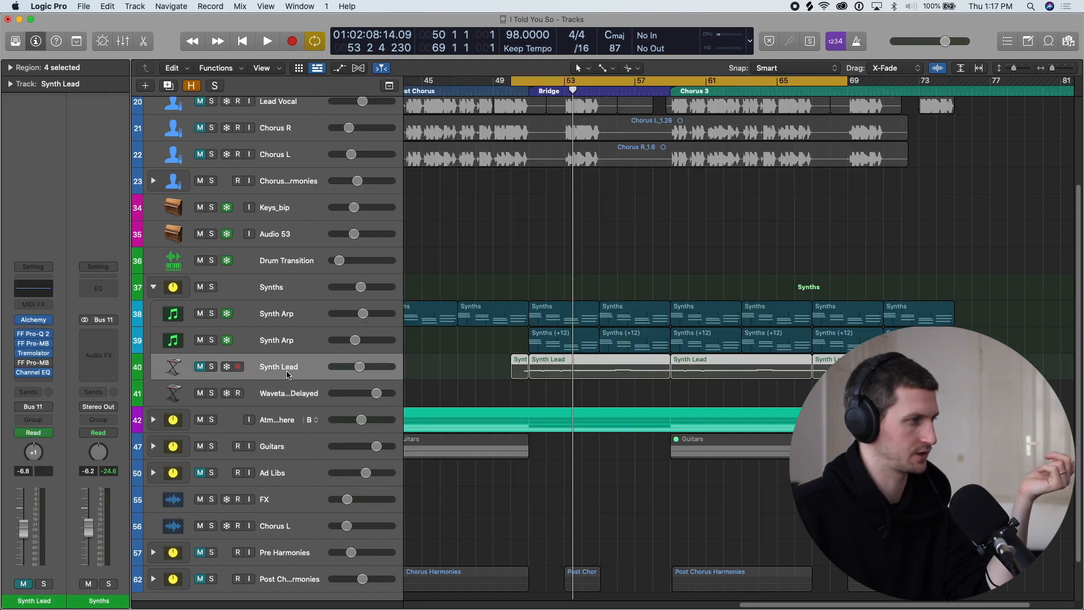
pyautogui.click(35, 320)
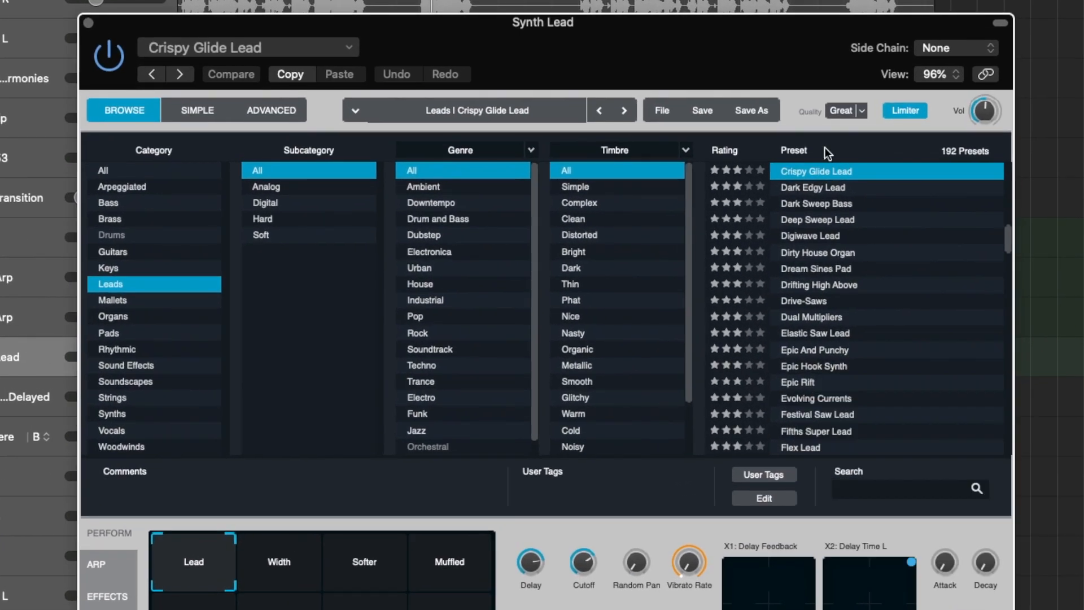
pyautogui.scroll(10, 884, 234)
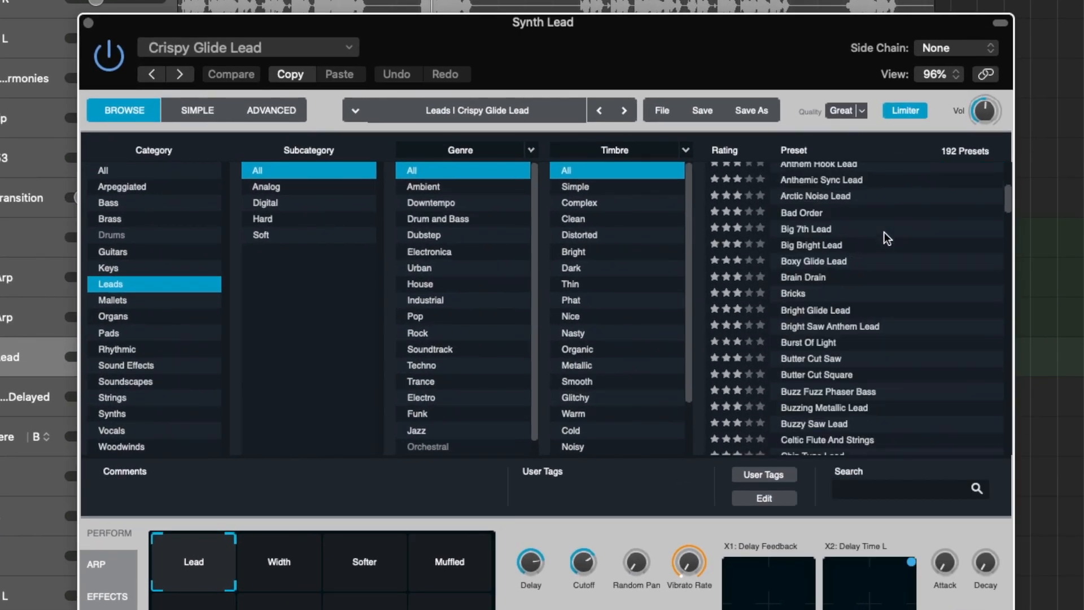
pyautogui.scroll(-8, 884, 237)
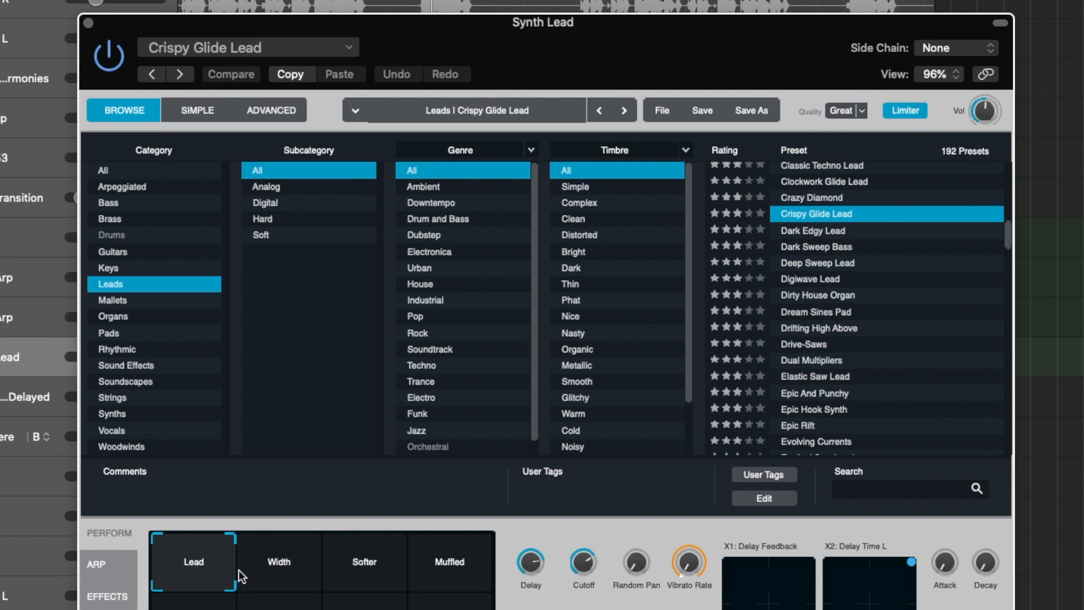
pyautogui.click(279, 561)
pyautogui.click(364, 562)
pyautogui.click(449, 570)
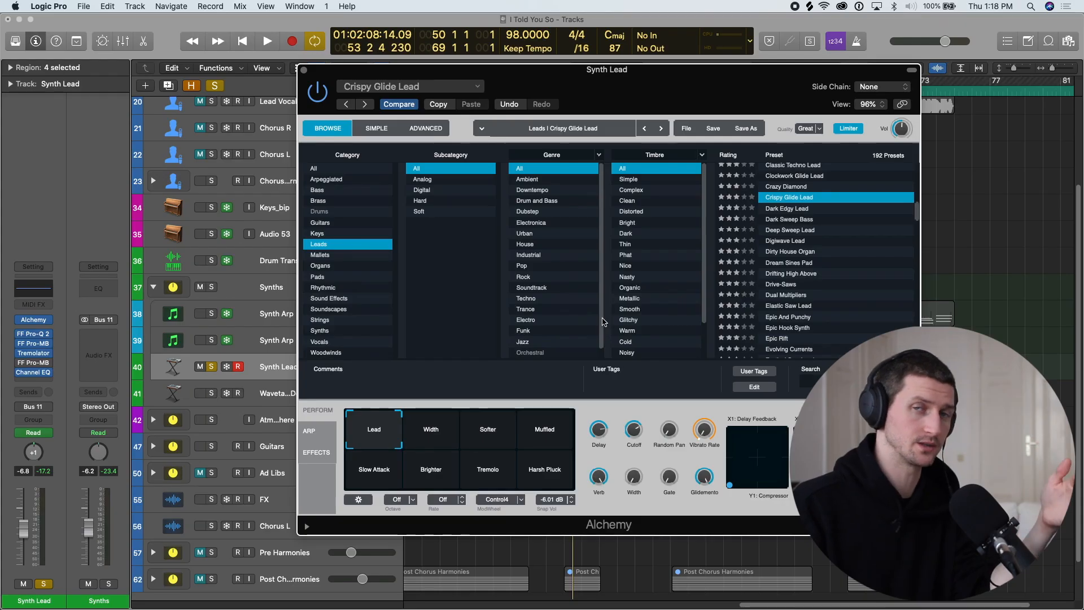
# - Try a Distortion effect at the end of the Synth Lead's chain with drive at 1.5 dB and tone at 1600 Hz
pyautogui.click(45, 381)
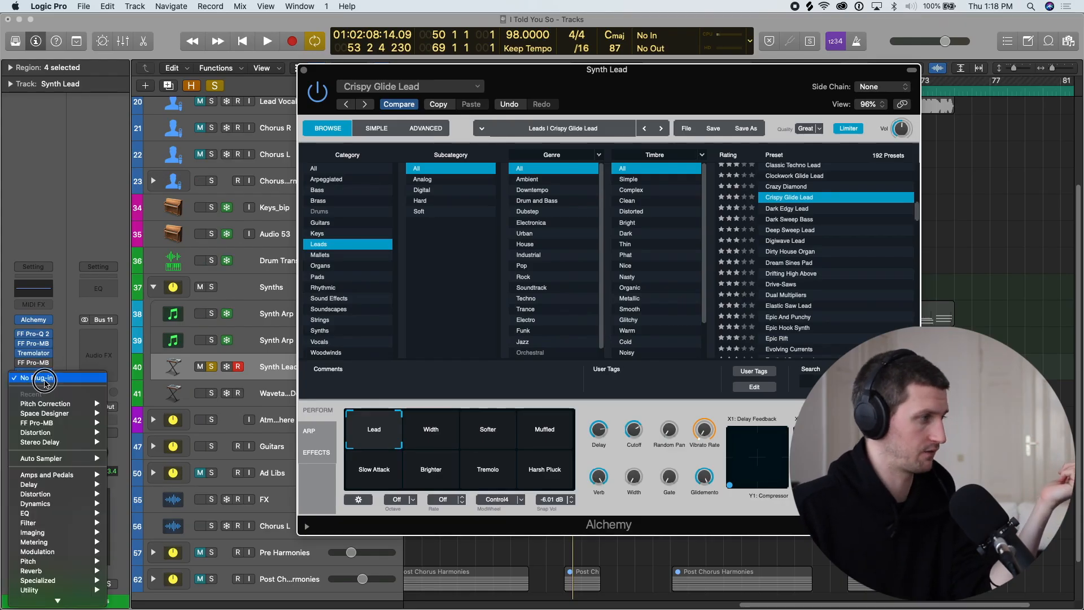
pyautogui.moveTo(62, 503)
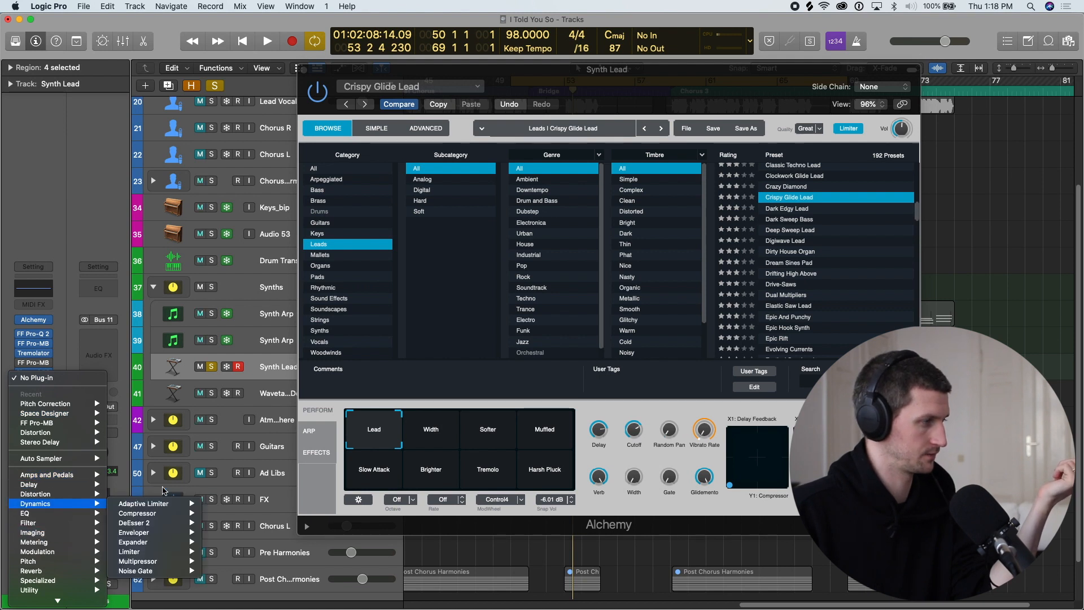
pyautogui.moveTo(96, 494)
pyautogui.moveTo(165, 514)
pyautogui.click(244, 516)
pyautogui.moveTo(377, 250); pyautogui.dragTo(381, 315)
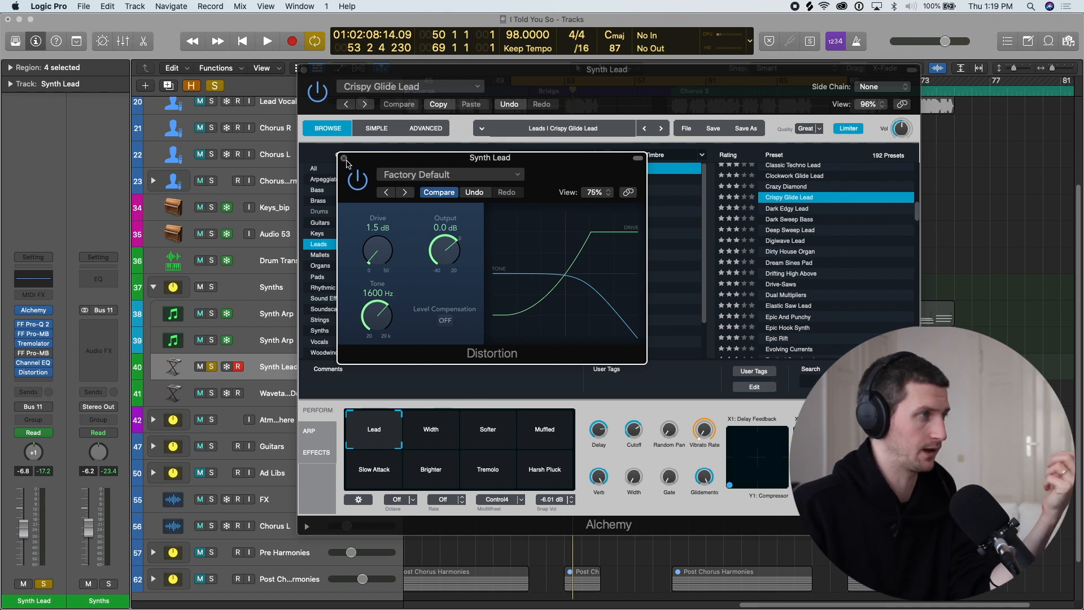
pyautogui.click(344, 159)
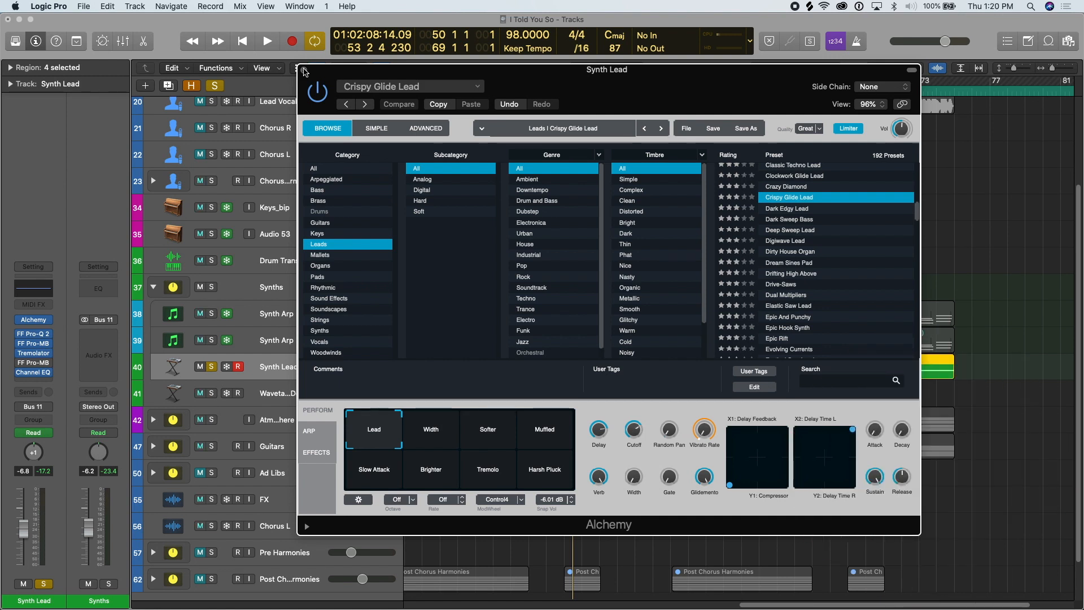
# - Close Alchemy, open the Synth Lead's FF Pro-Q 2, and play the part to examine the low-cut curve
pyautogui.click(304, 71)
pyautogui.moveTo(43, 347)
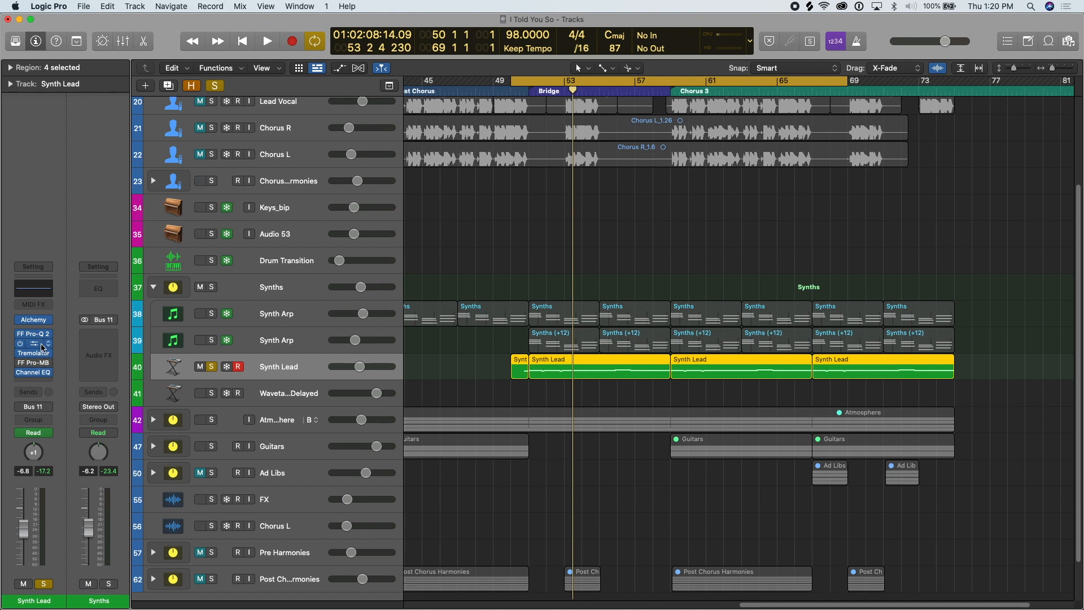
pyautogui.click(38, 334)
pyautogui.moveTo(527, 296); pyautogui.dragTo(538, 296)
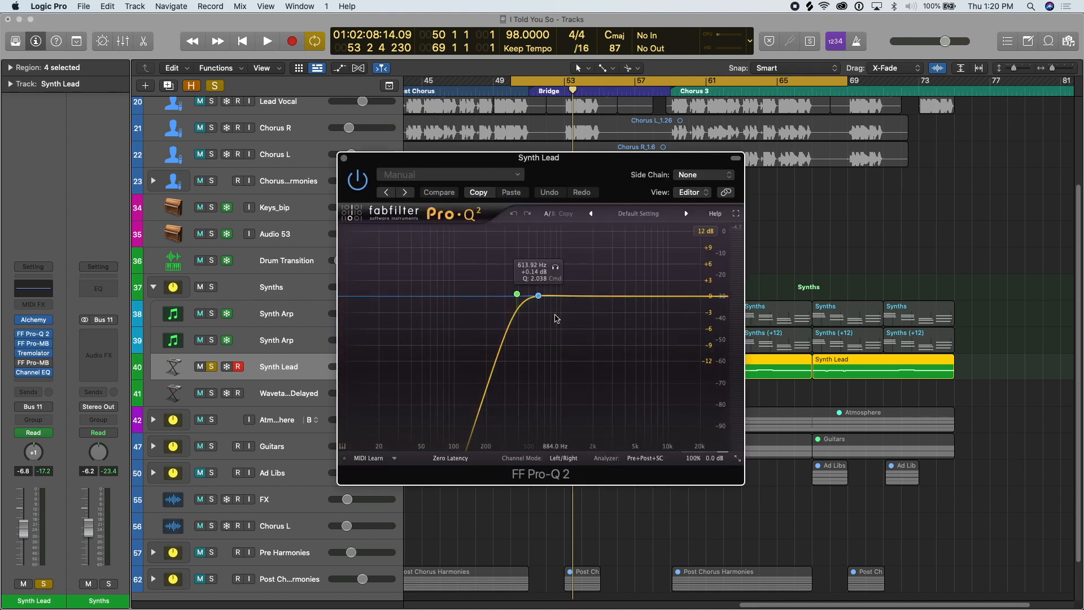
pyautogui.press('space')
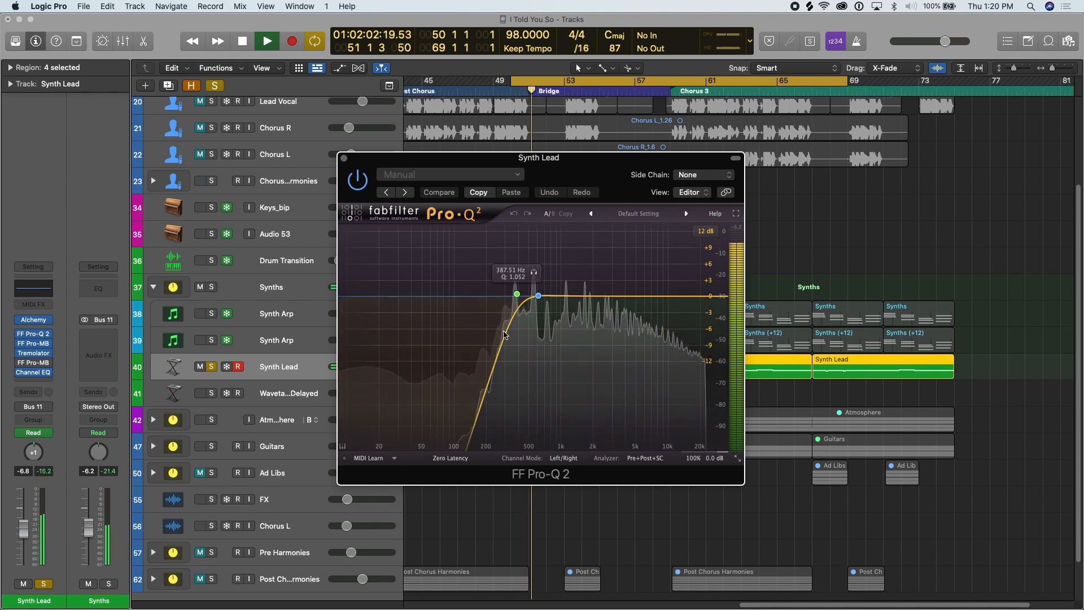
pyautogui.press('space')
# - Review the Synth Lead's Tremolator and first FF Pro-MB, playing the part through the latter, and close the plug-in windows
pyautogui.click(47, 354)
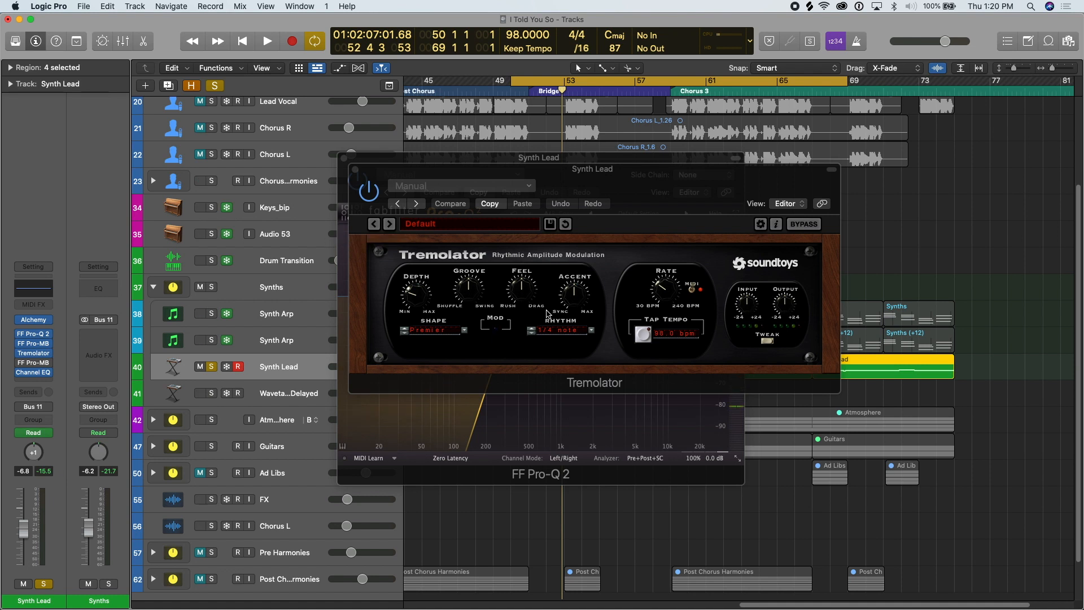
pyautogui.click(34, 343)
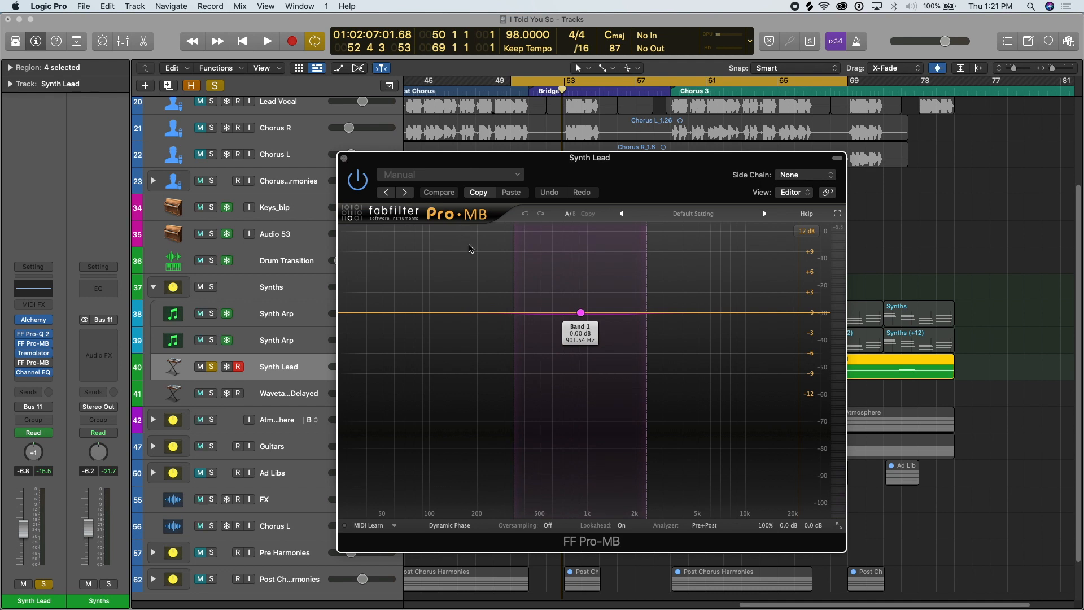
pyautogui.press('space')
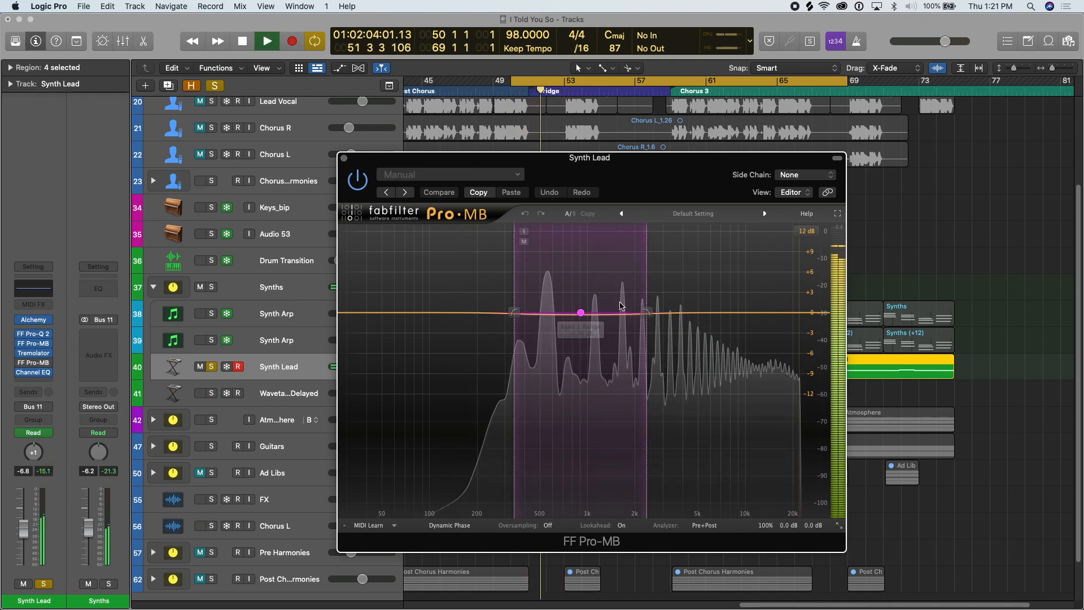
pyautogui.press('space')
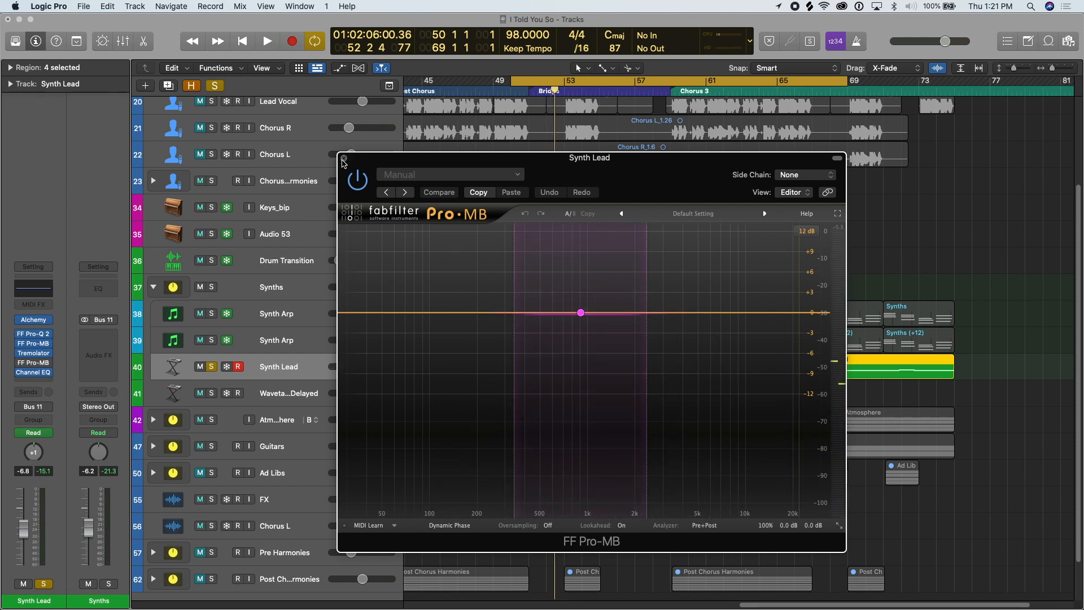
pyautogui.click(343, 161)
pyautogui.click(344, 161)
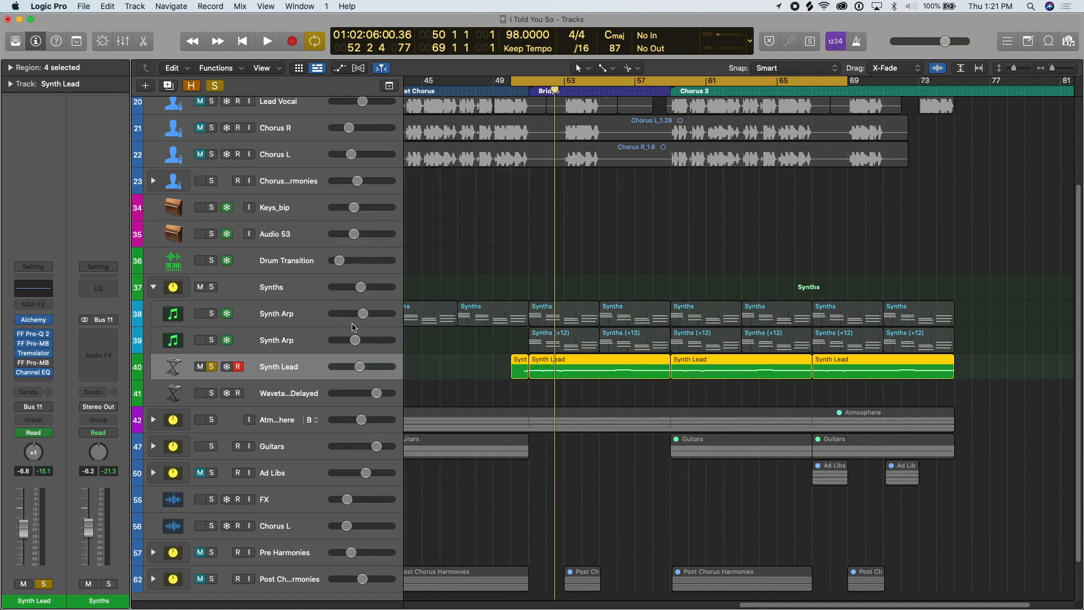
# - Show track automation and examine the Synth Lead's Channel EQ with its Peak 3 On/Off switch at the start of Chorus 3
pyautogui.press('a')
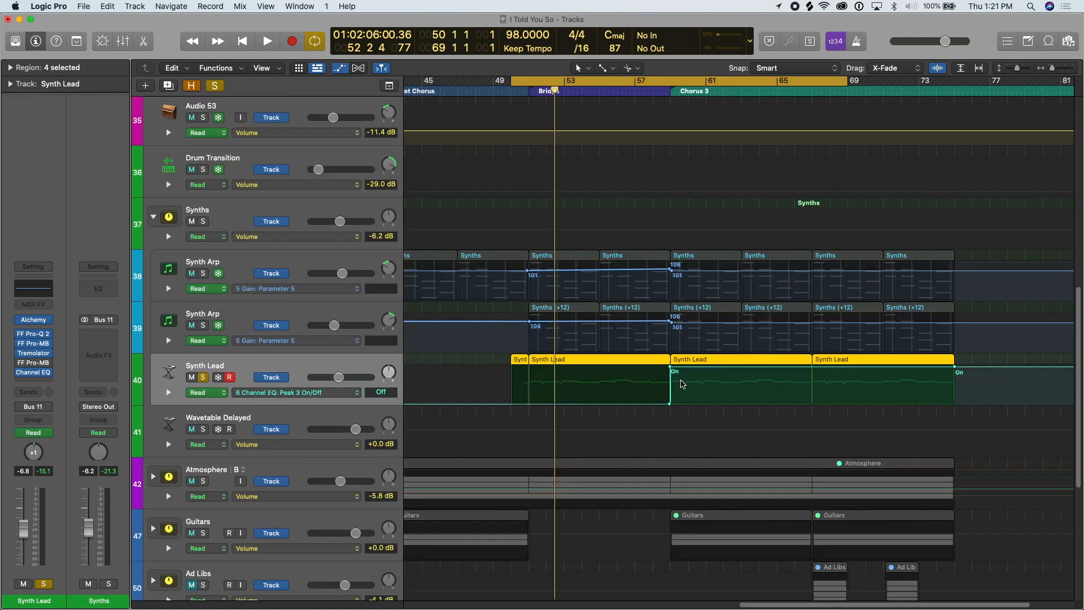
pyautogui.click(666, 94)
pyautogui.click(665, 84)
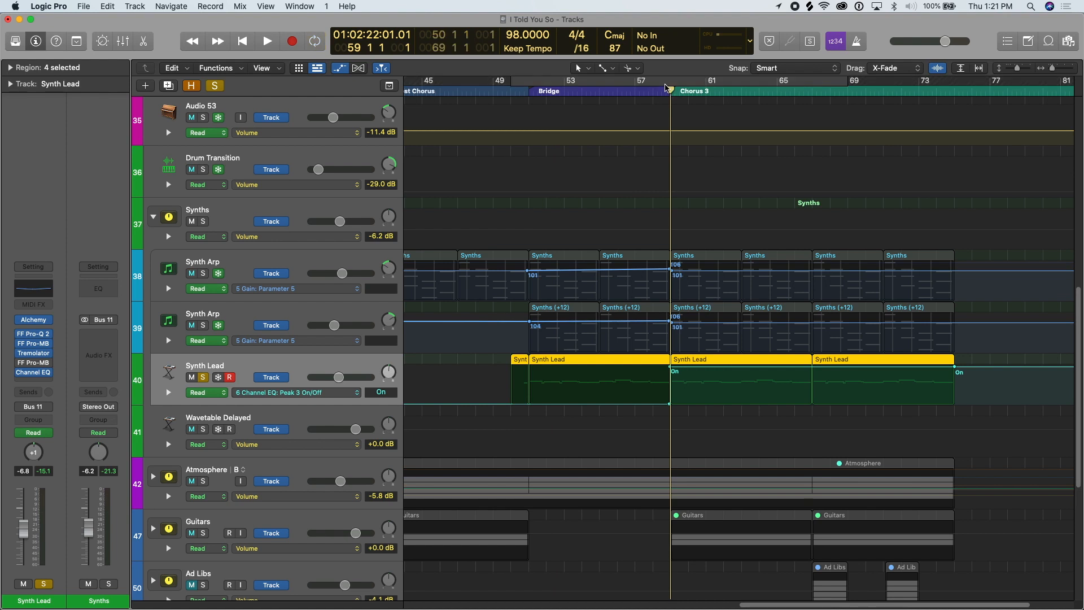
pyautogui.moveTo(670, 89); pyautogui.dragTo(991, 92)
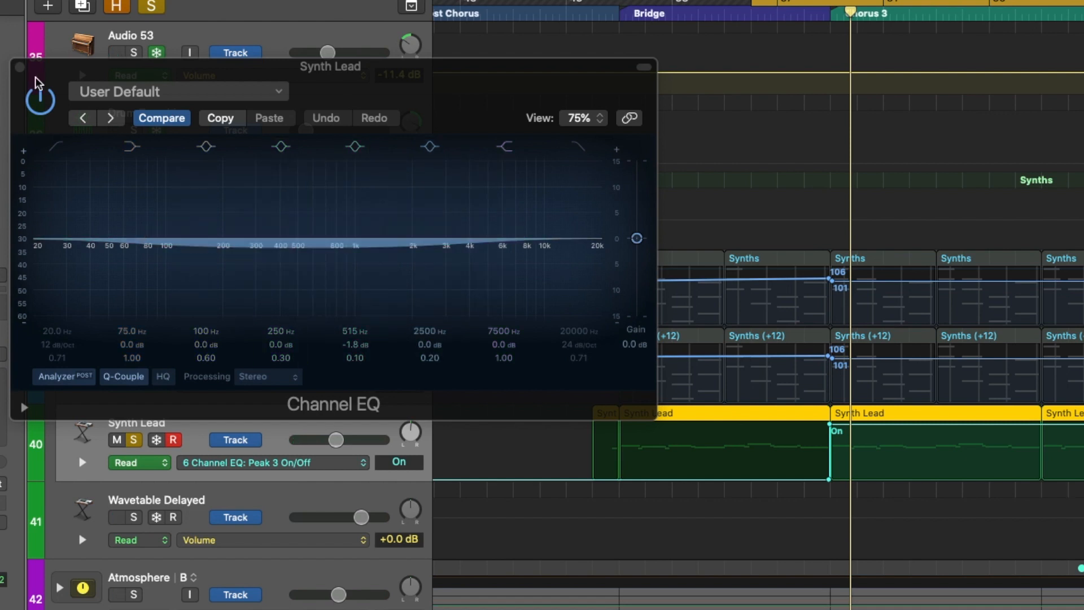
pyautogui.click(19, 66)
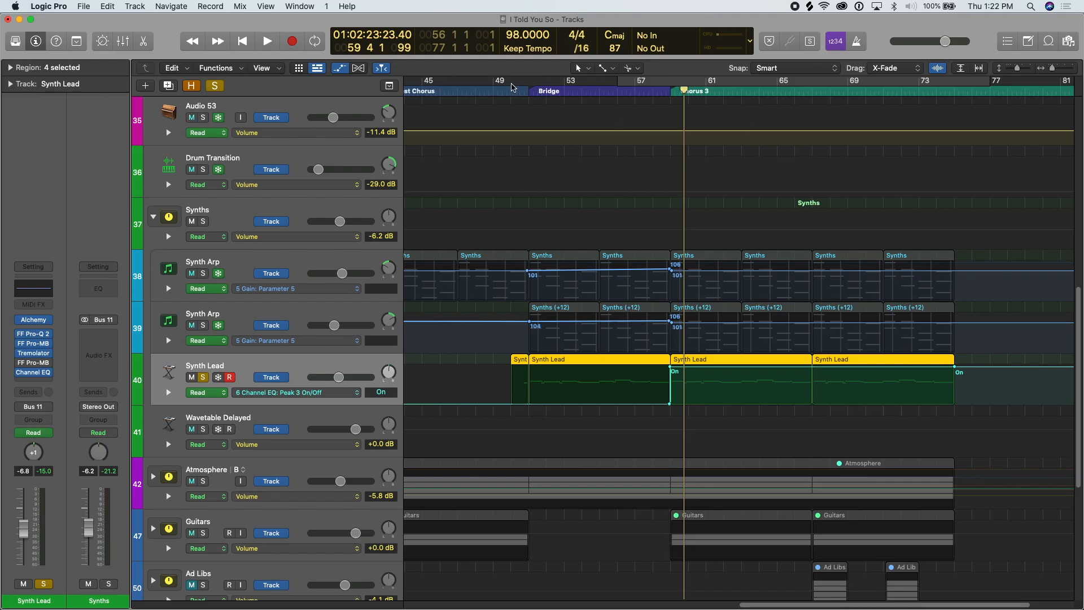
# - Set the cycle range to bars 50 to 77, and turn off both solo and the automation display
pyautogui.moveTo(512, 86); pyautogui.dragTo(994, 84)
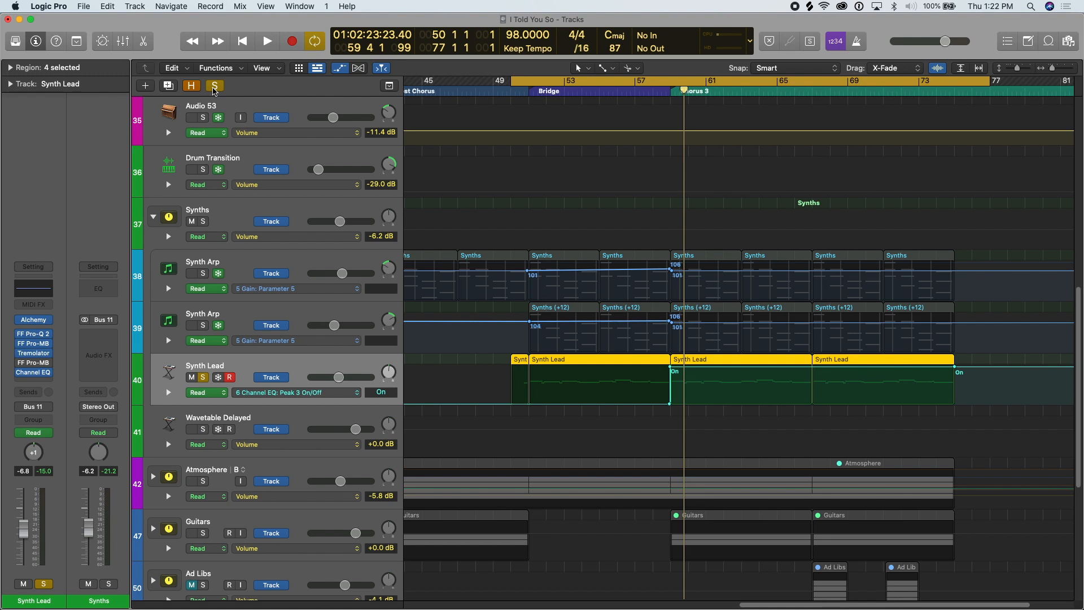
pyautogui.click(214, 87)
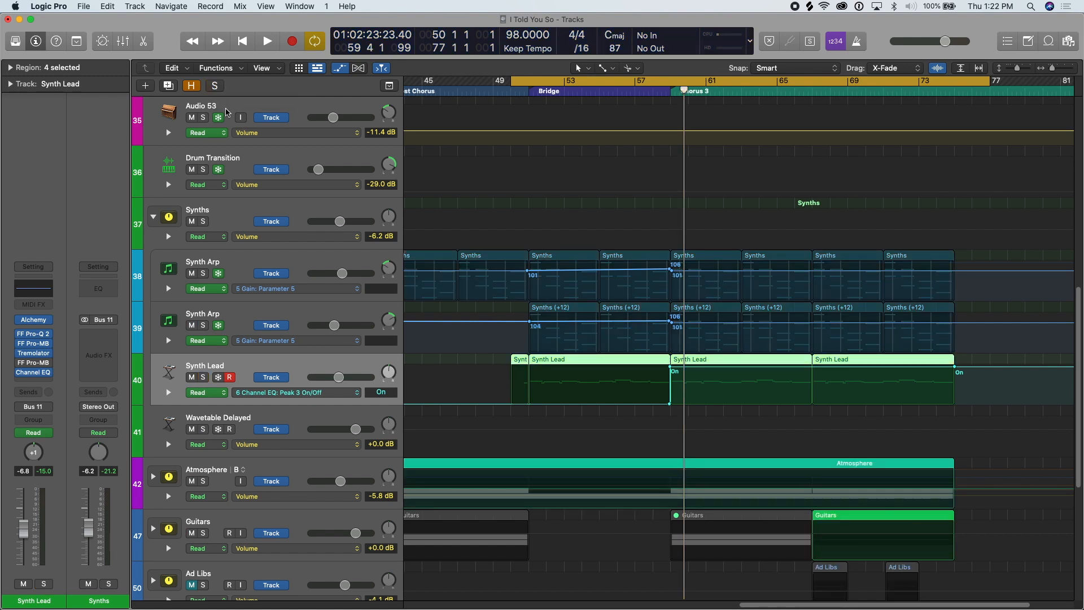
pyautogui.press('a')
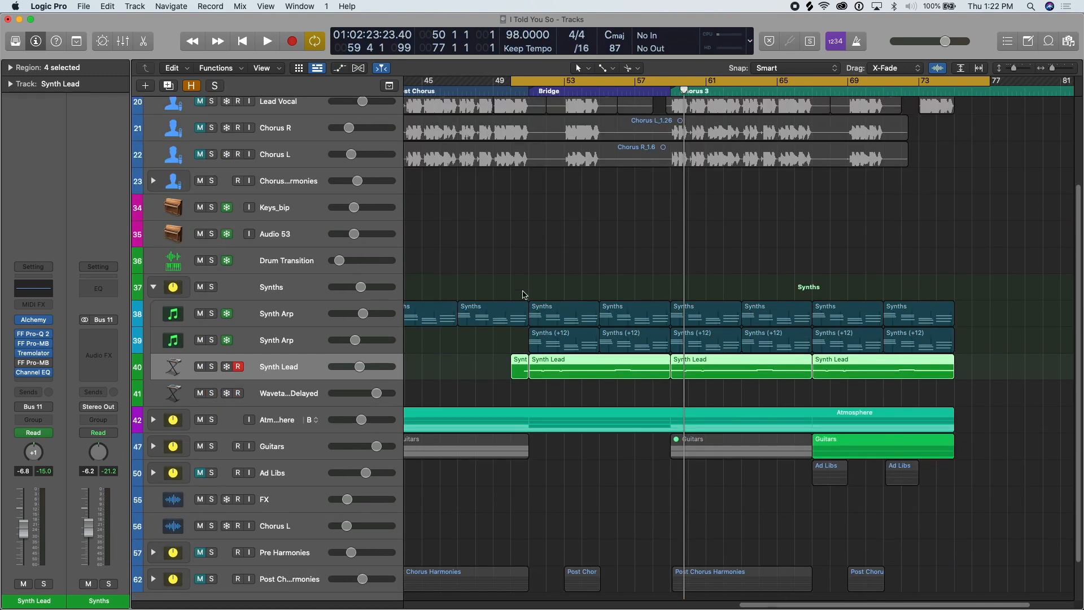
# - Cycle bars 51 to 68, play the two Synth Arp tracks soloed, and add Synth Lead to the solo
pyautogui.moveTo(532, 85); pyautogui.dragTo(830, 86)
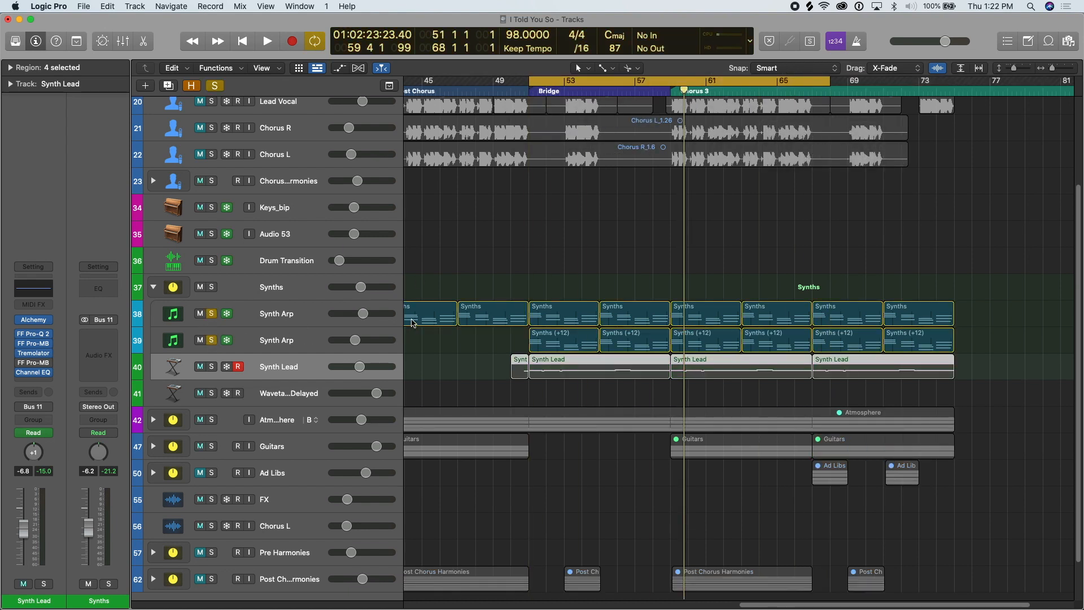
pyautogui.press('space')
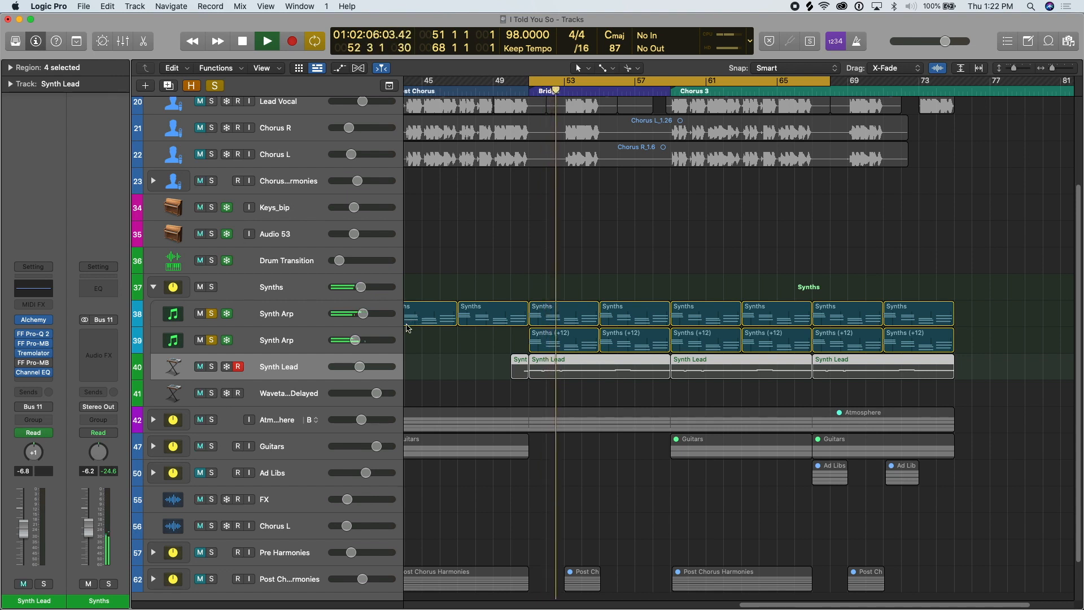
pyautogui.press('space')
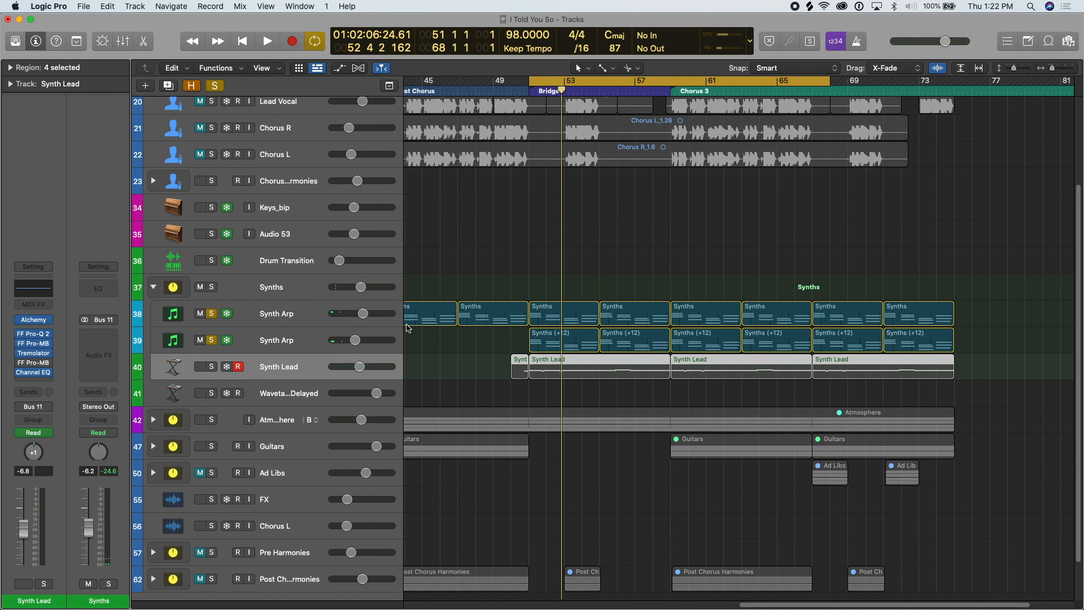
pyautogui.press('s')
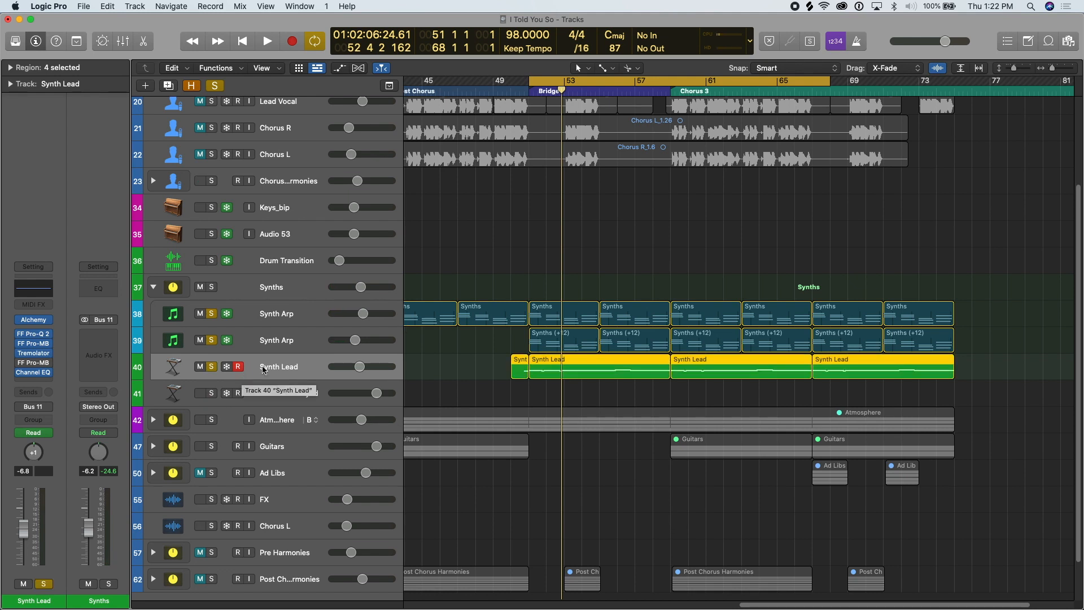
# - Turn off solo and open the Synth Lead's Bridge region in the Piano Roll, showing bars 51 to 59
pyautogui.click(215, 85)
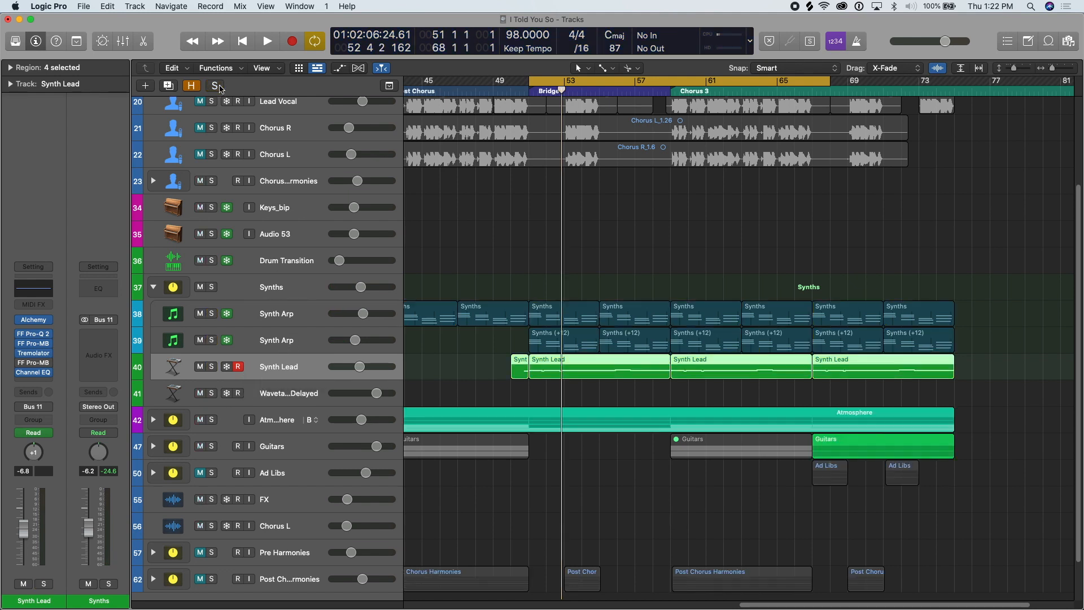
pyautogui.click(586, 393)
pyautogui.doubleClick(585, 362)
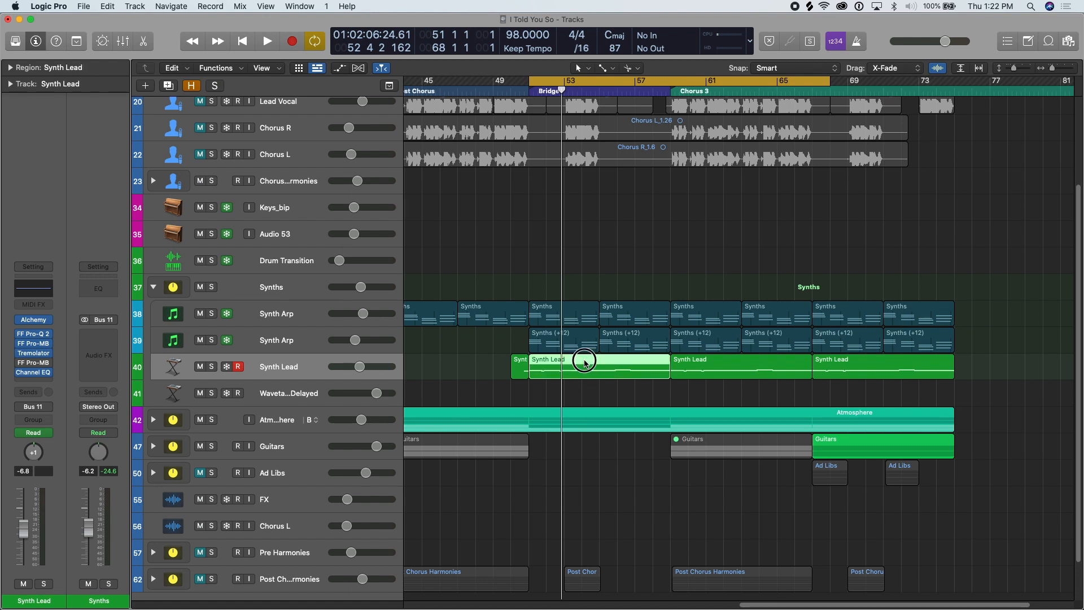
pyautogui.scroll(3, 515, 395)
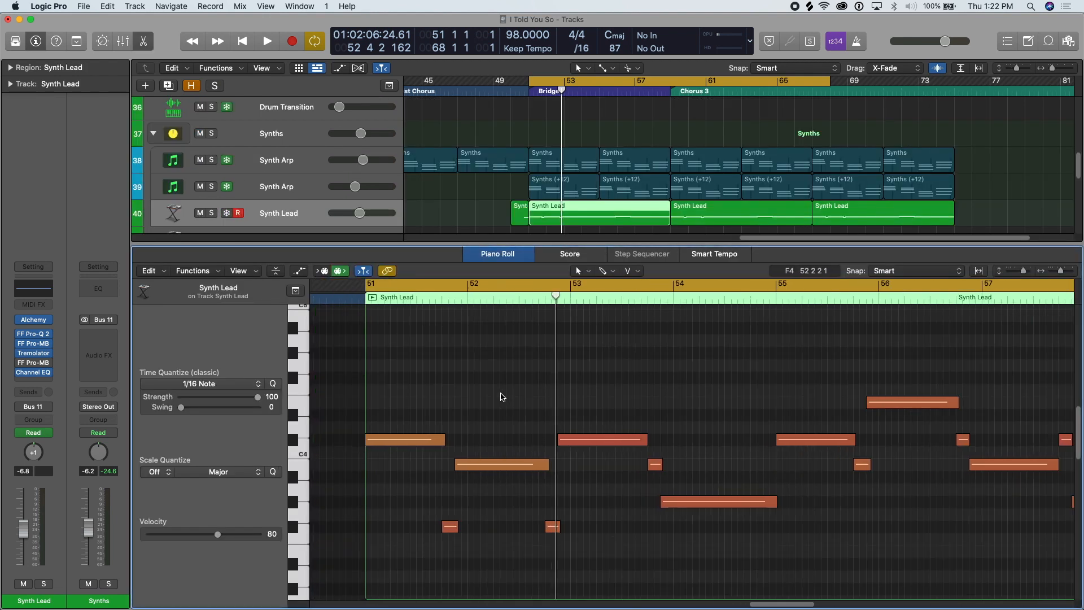
pyautogui.scroll(-3, 520, 399)
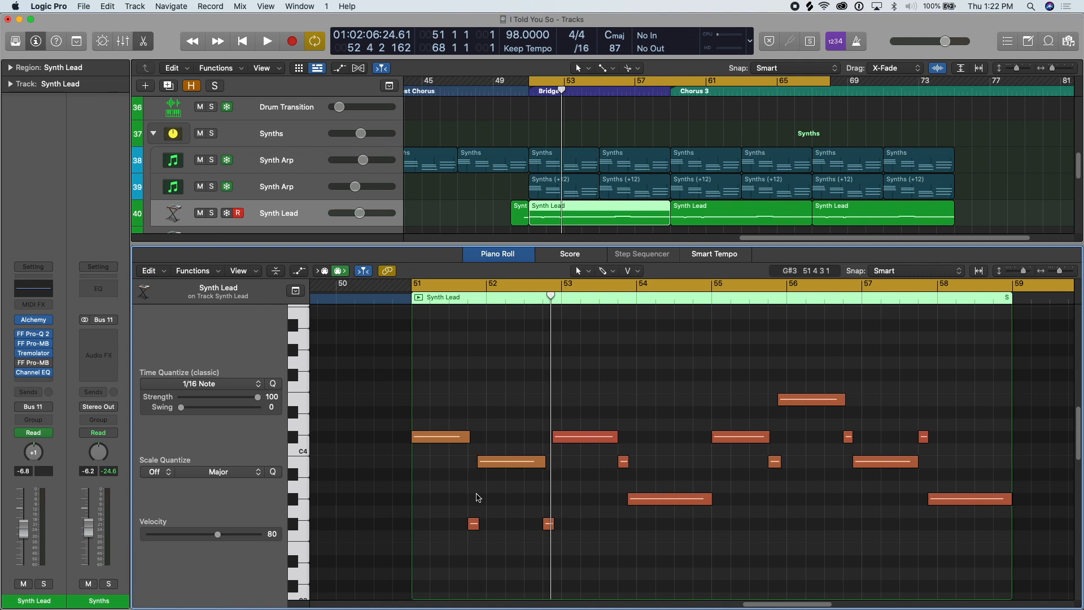
# - Solo the Synth Lead with its volume lowered to -11.4 dB, and play its Bridge part, ending with cycle mode off
pyautogui.press('s')
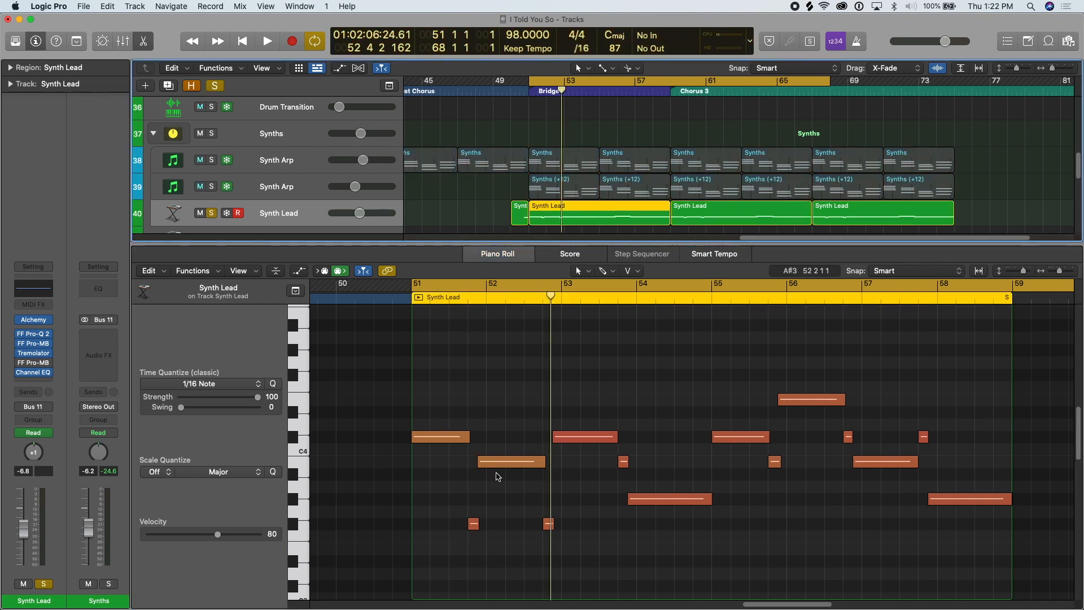
pyautogui.moveTo(364, 213); pyautogui.dragTo(358, 213)
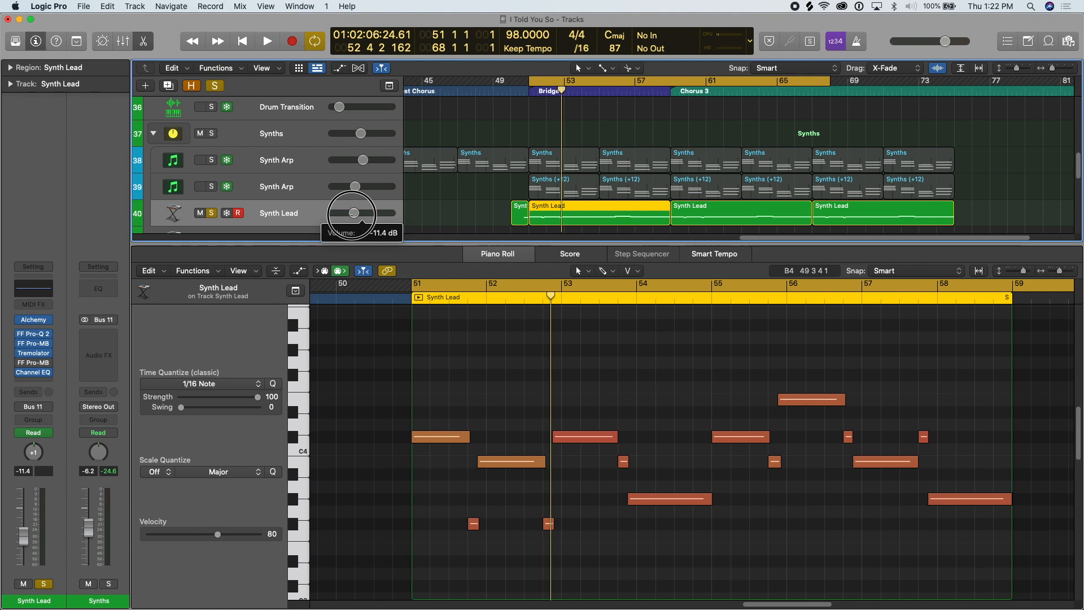
pyautogui.hotkey('shift', 'space')
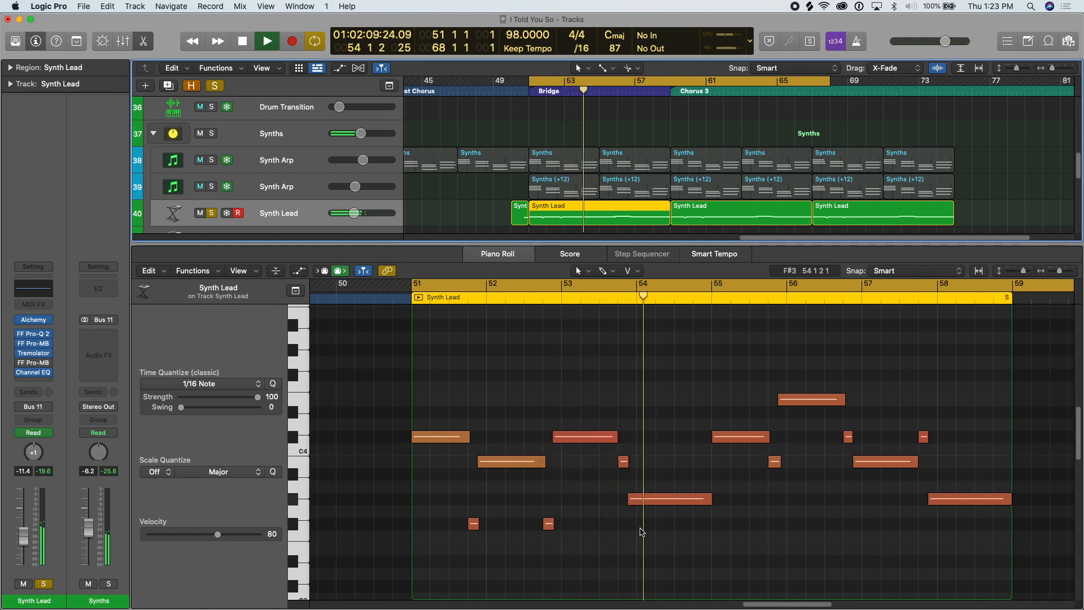
pyautogui.press('space')
pyautogui.press('c')
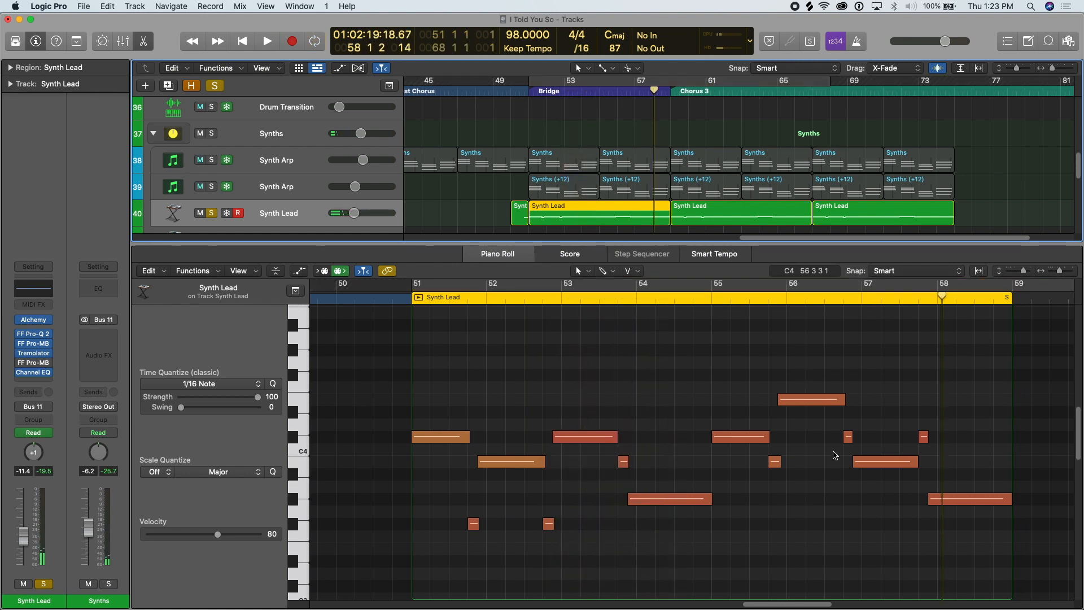
pyautogui.scroll(-3, 551, 486)
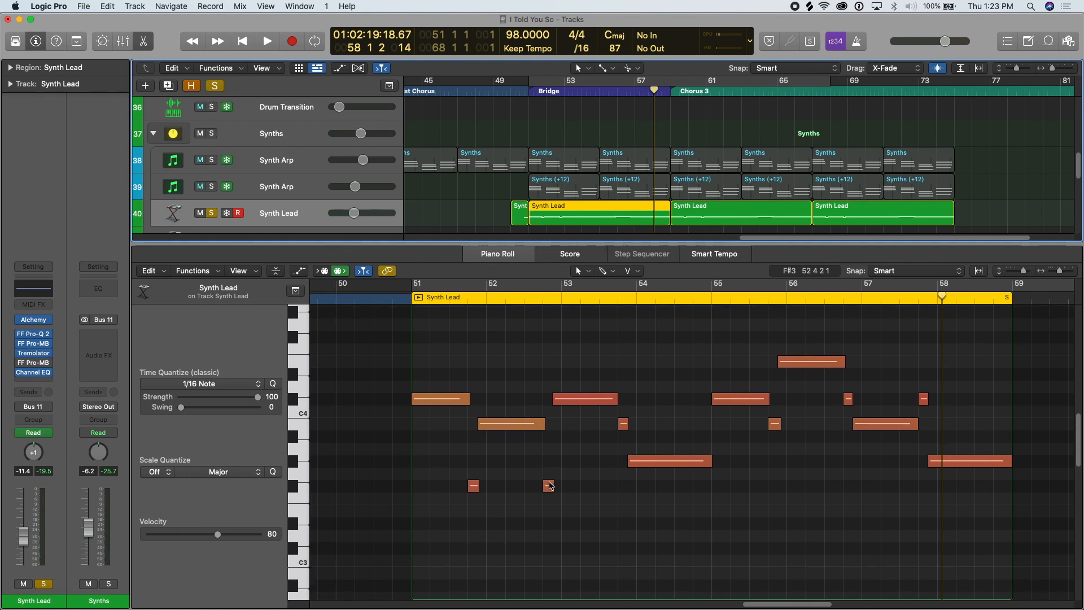
# - Bypass all of the Synth Lead's insert effects and, in Alchemy, choose the Softer snapshot with Delay at 0%
pyautogui.moveTo(551, 486)
pyautogui.moveTo(20, 335); pyautogui.dragTo(20, 373)
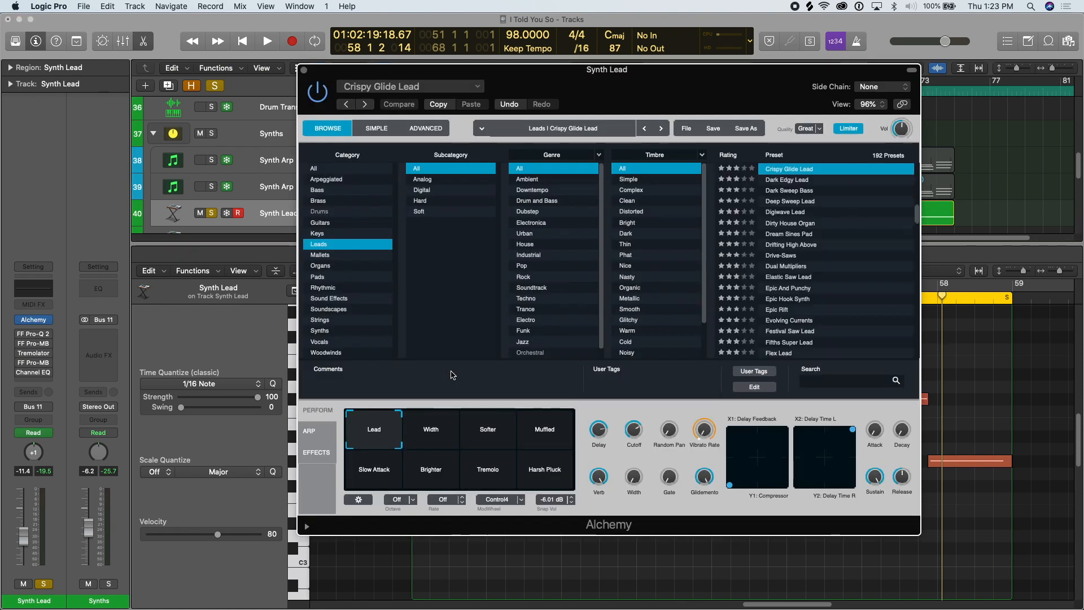
pyautogui.click(492, 442)
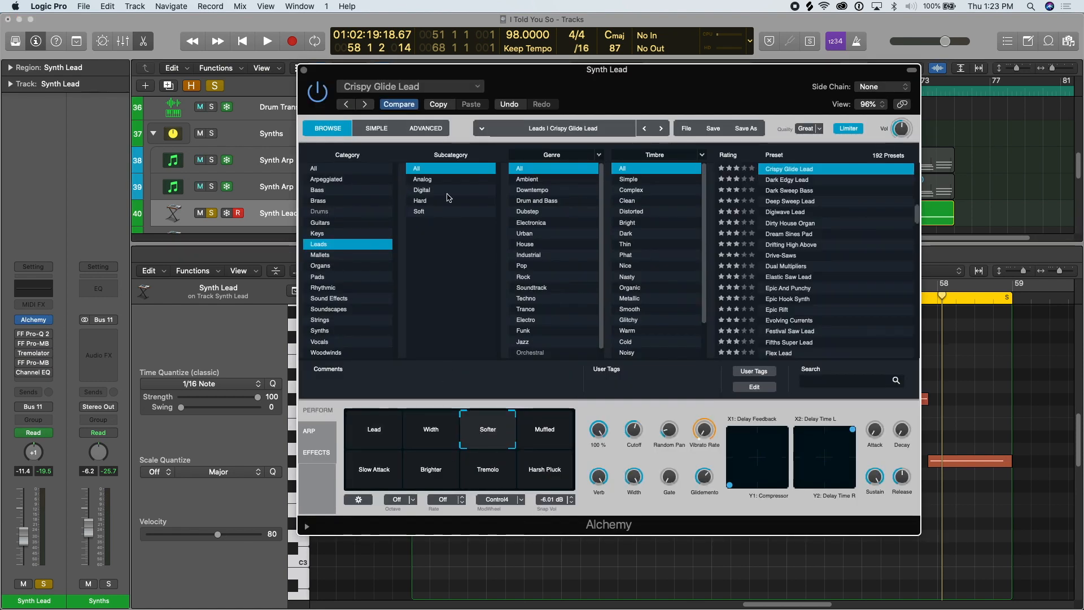
pyautogui.click(305, 72)
# - Play the soloed Synth Lead without its effects from the start of the Bridge, and close the Alchemy window
pyautogui.press('space')
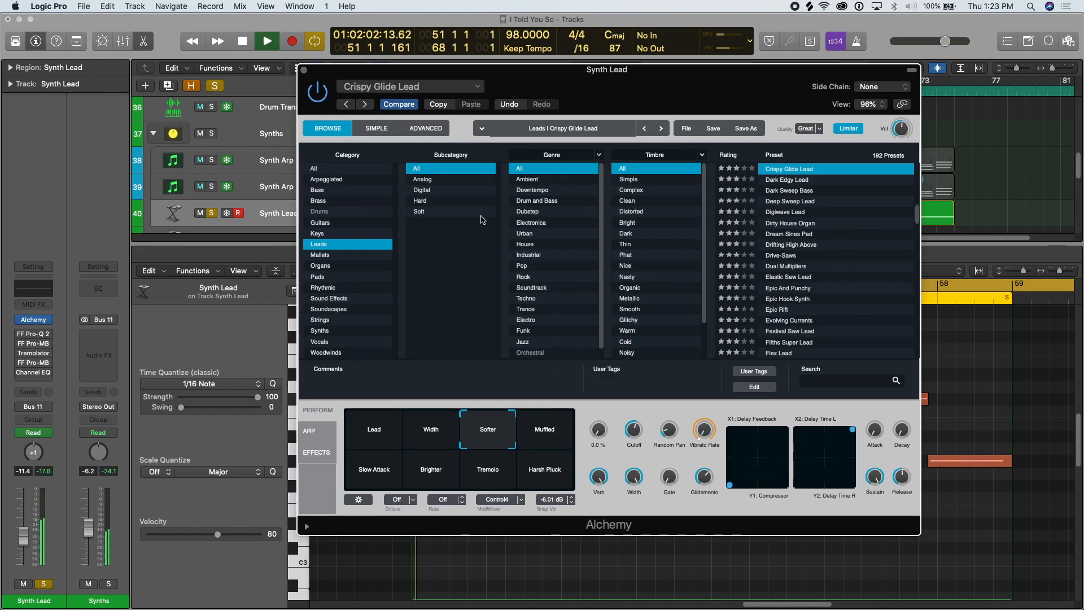
pyautogui.click(304, 72)
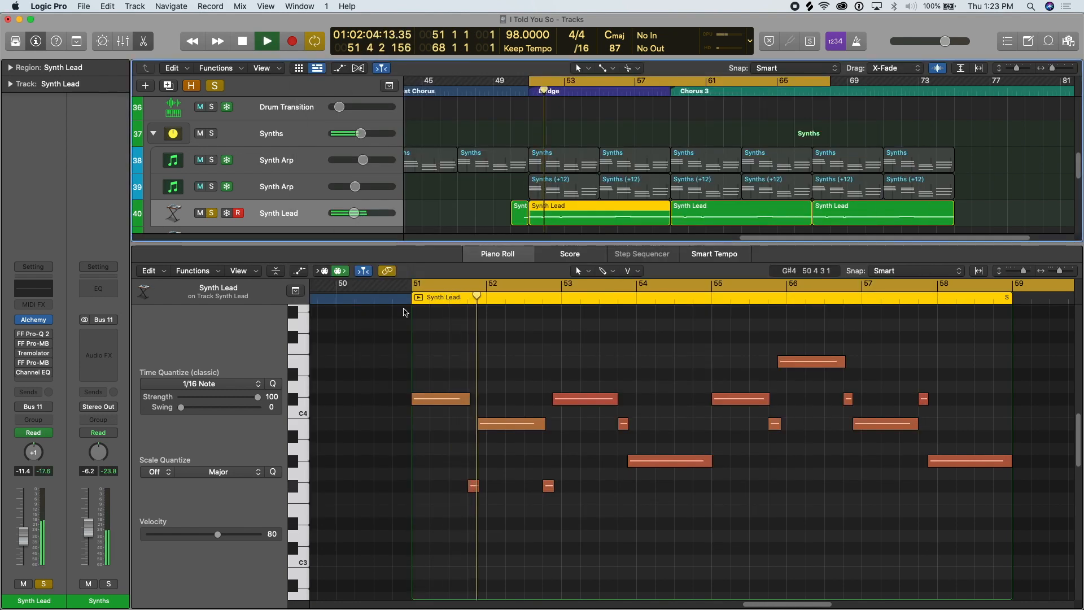
pyautogui.press('space')
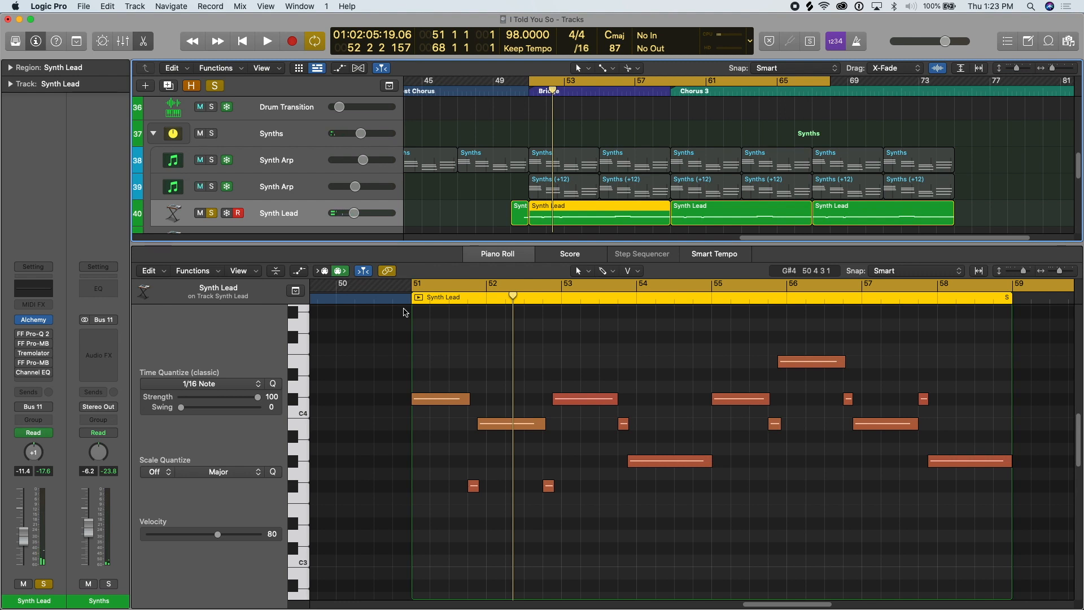
pyautogui.hotkey('shift', 'space')
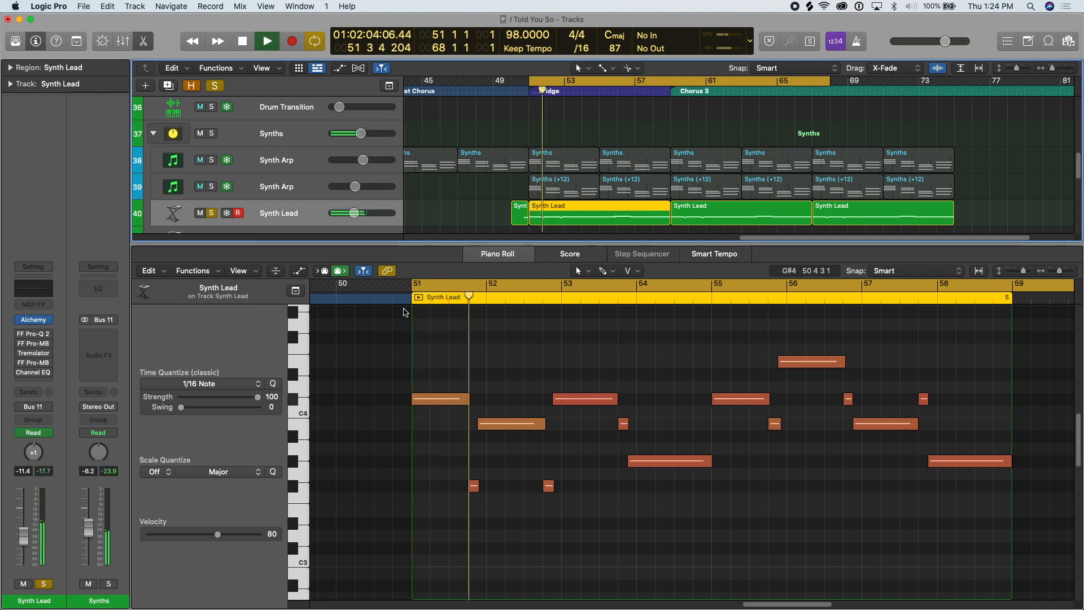
# - Re-enable the FF Pro-Q 2, first FF Pro-MB, Tremolator and Channel EQ, play the Synth Lead's Bridge part, and close the Piano Roll
pyautogui.moveTo(21, 333); pyautogui.dragTo(23, 369)
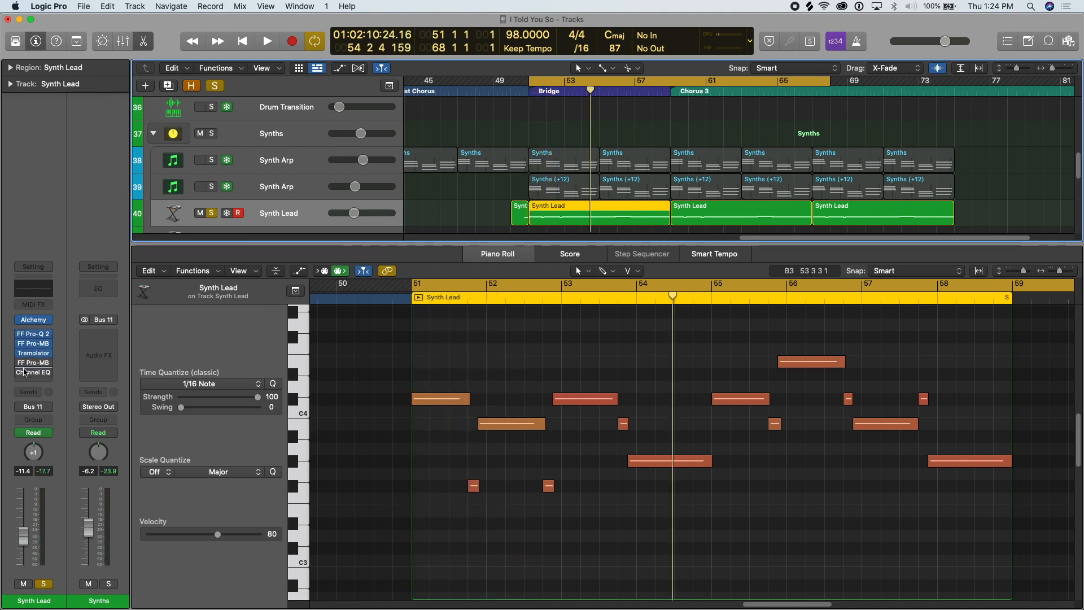
pyautogui.click(25, 370)
pyautogui.hotkey('shift', 'space')
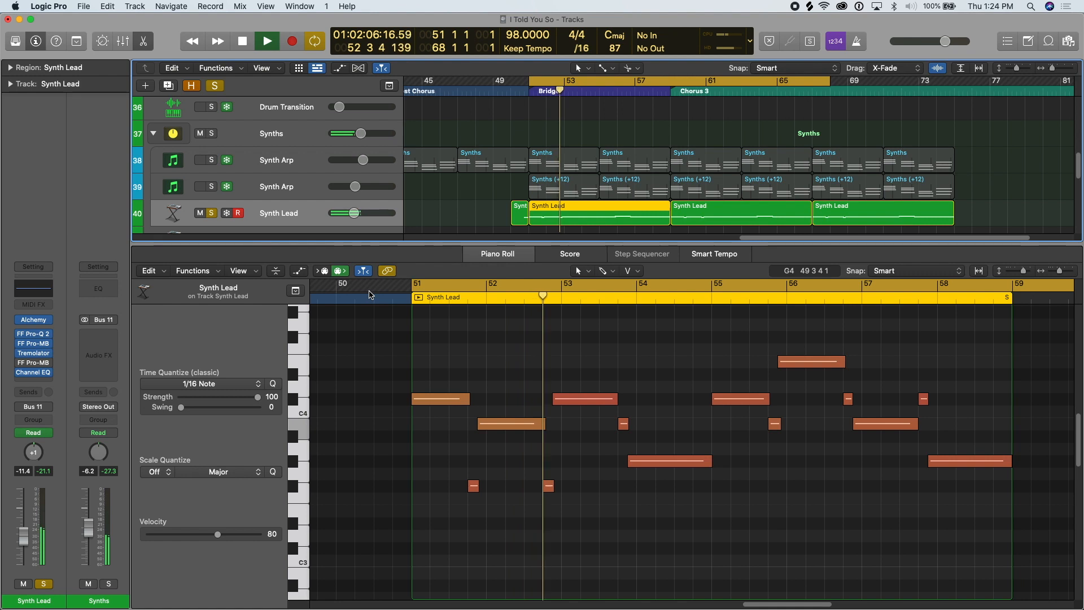
pyautogui.press('space')
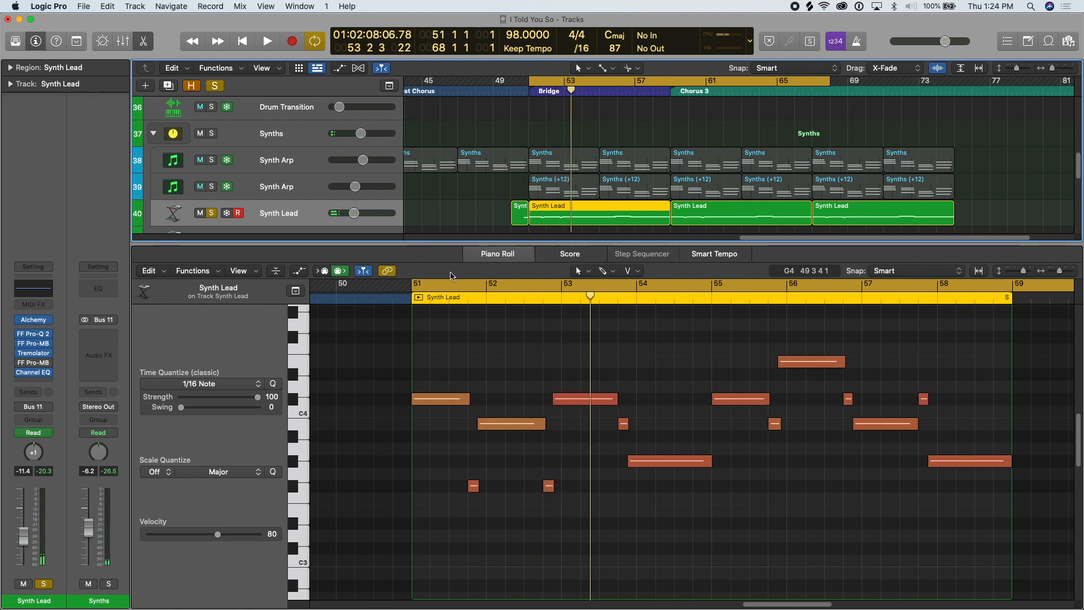
pyautogui.press('e')
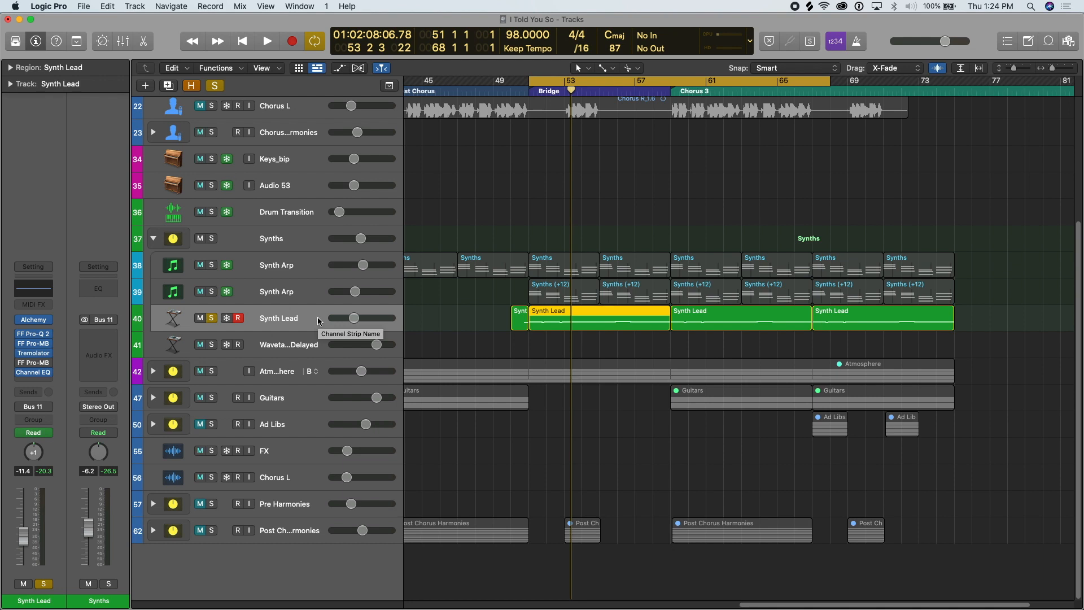